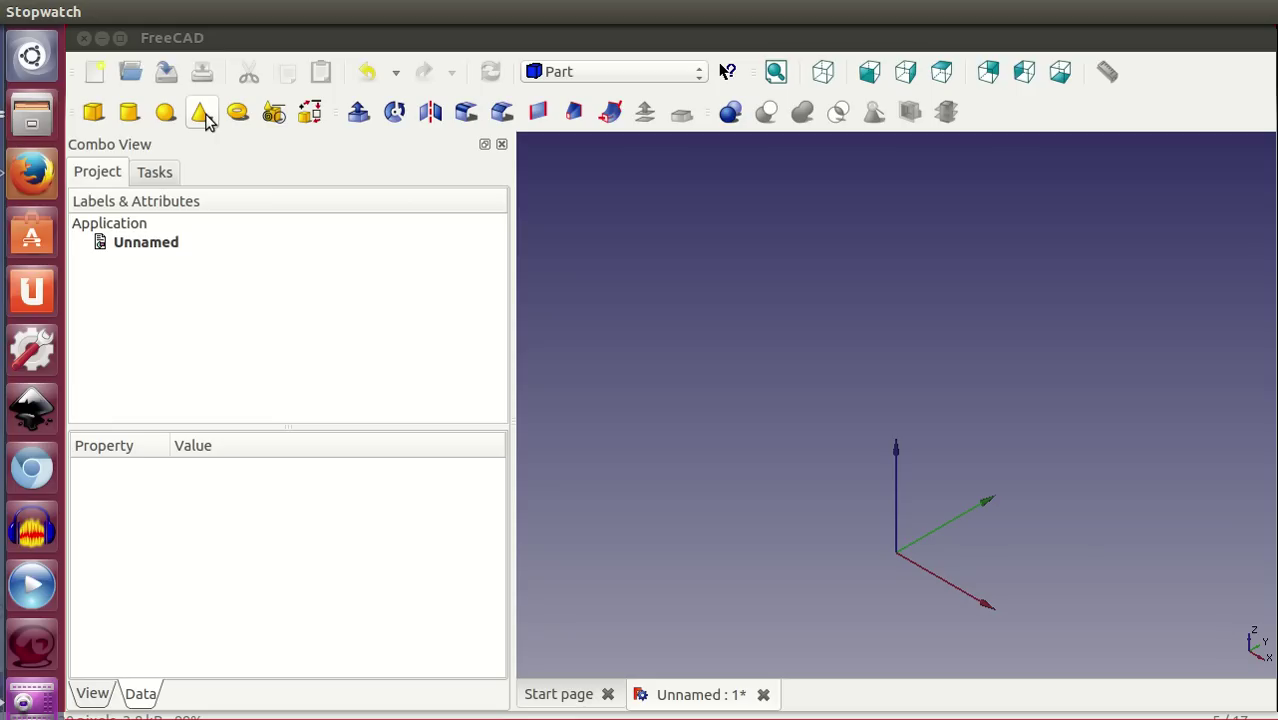
# Add a default cone (radii 2 mm and 4 mm, height 10 mm) and select it to show its properties
pyautogui.click(201, 113)
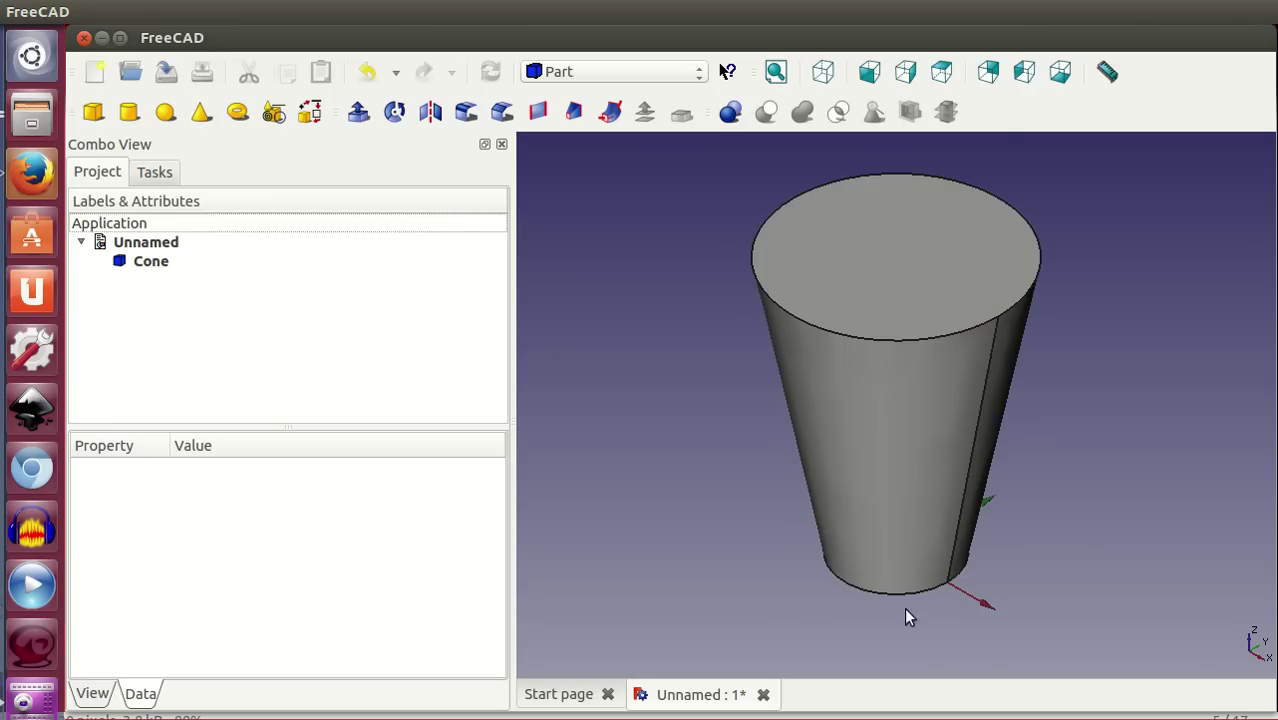
pyautogui.click(150, 264)
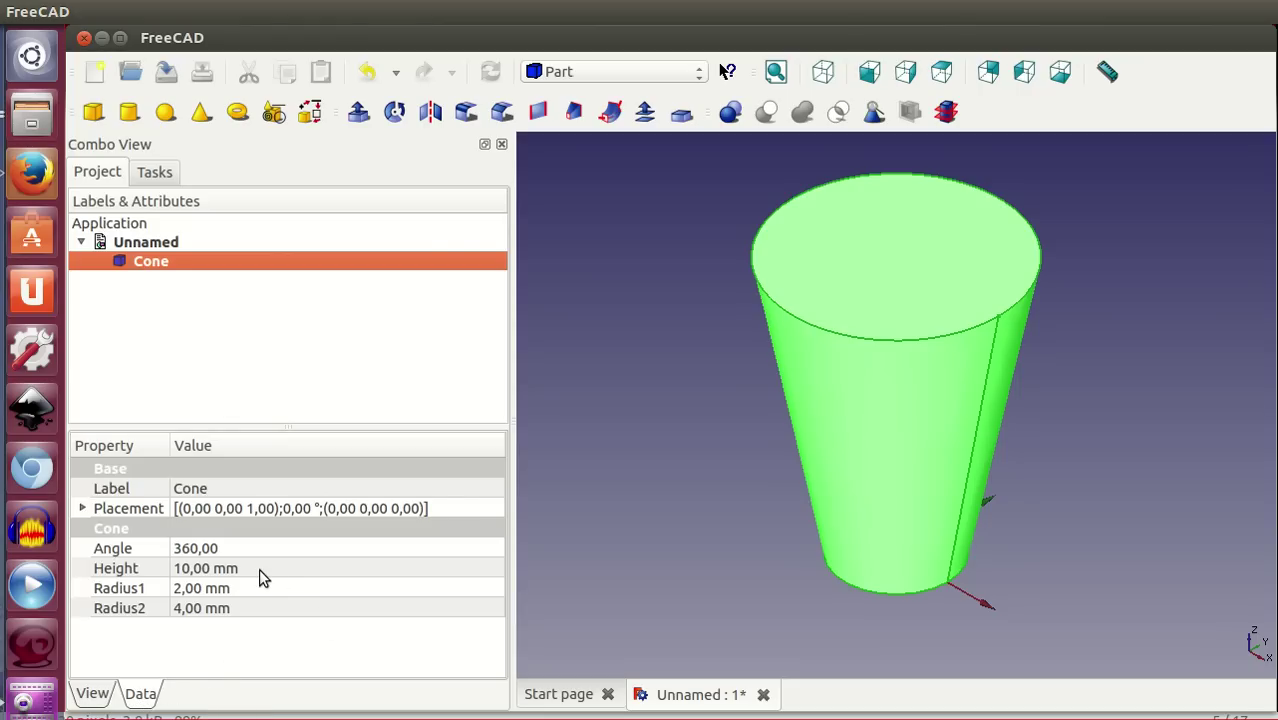
# Spin the cone's Radius1 up to 10 mm and fit the whole cone in view
pyautogui.click(242, 588)
pyautogui.scroll(-2, 244, 591)
pyautogui.scroll(5, 244, 591)
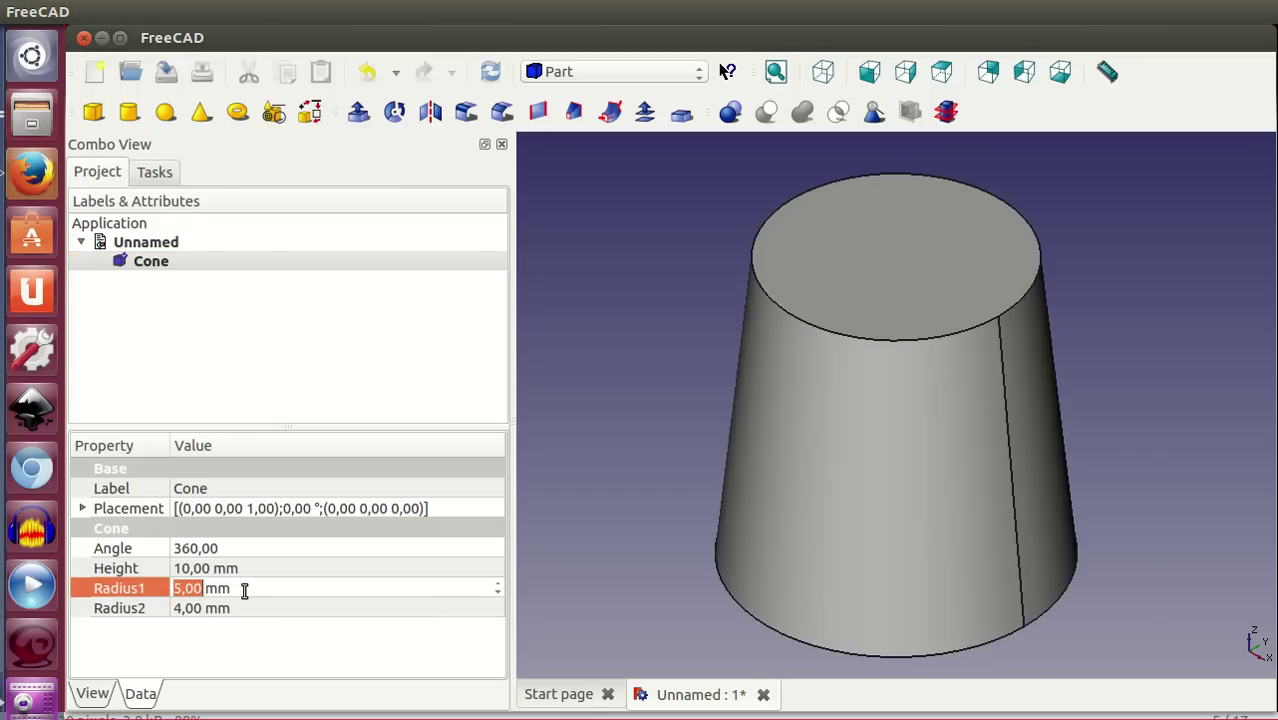
pyautogui.scroll(2, 244, 591)
pyautogui.scroll(1, 244, 591)
pyautogui.scroll(2, 245, 588)
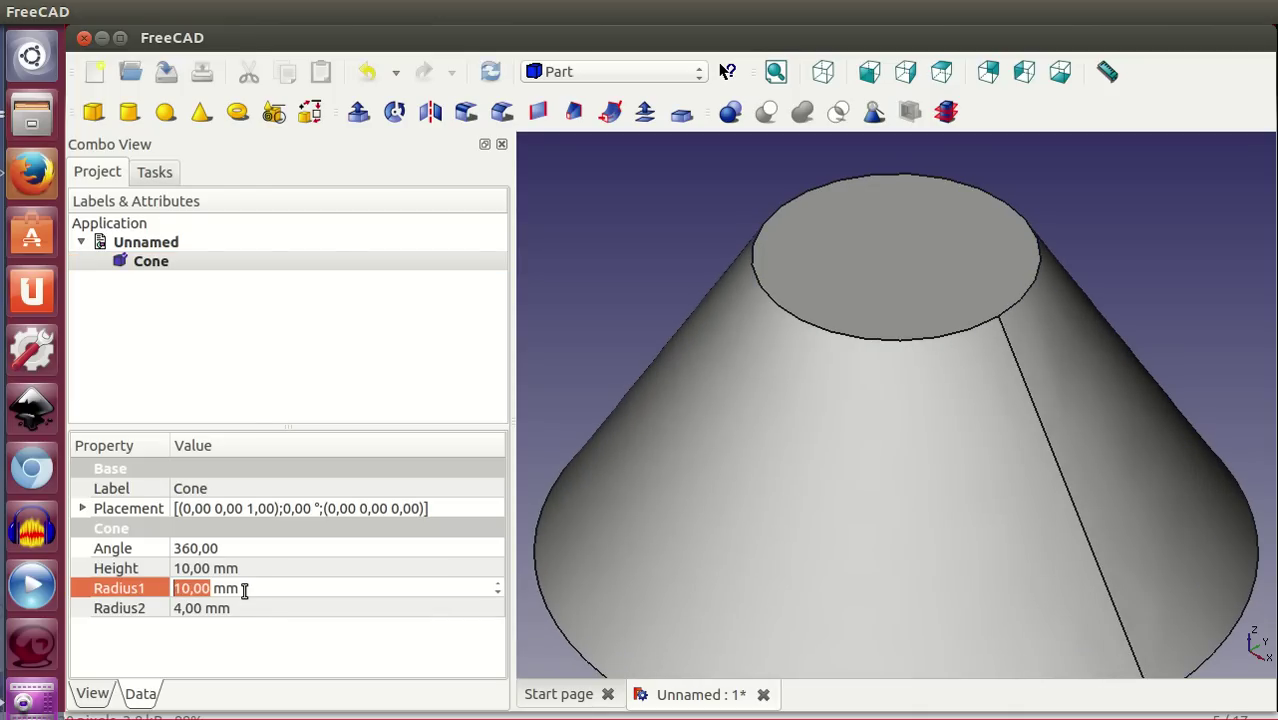
pyautogui.click(775, 71)
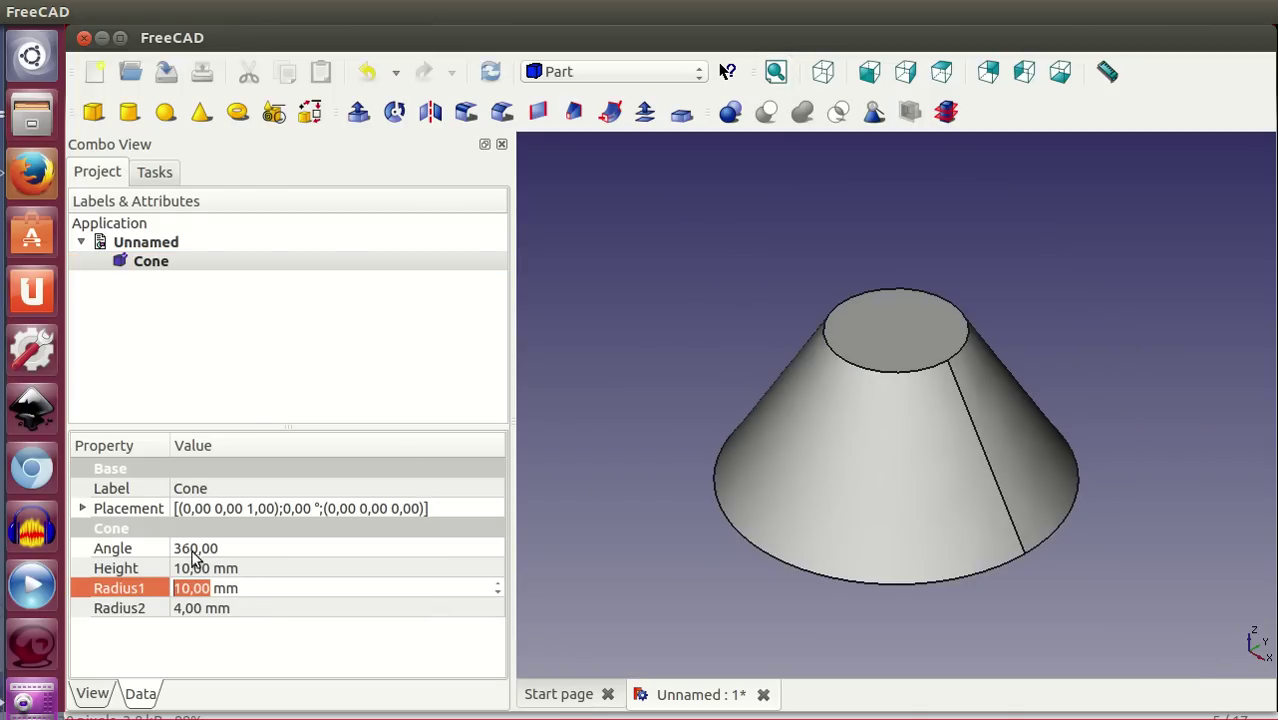
# Spin the cone's Radius2 to 2 mm for a small flat top
pyautogui.click(209, 609)
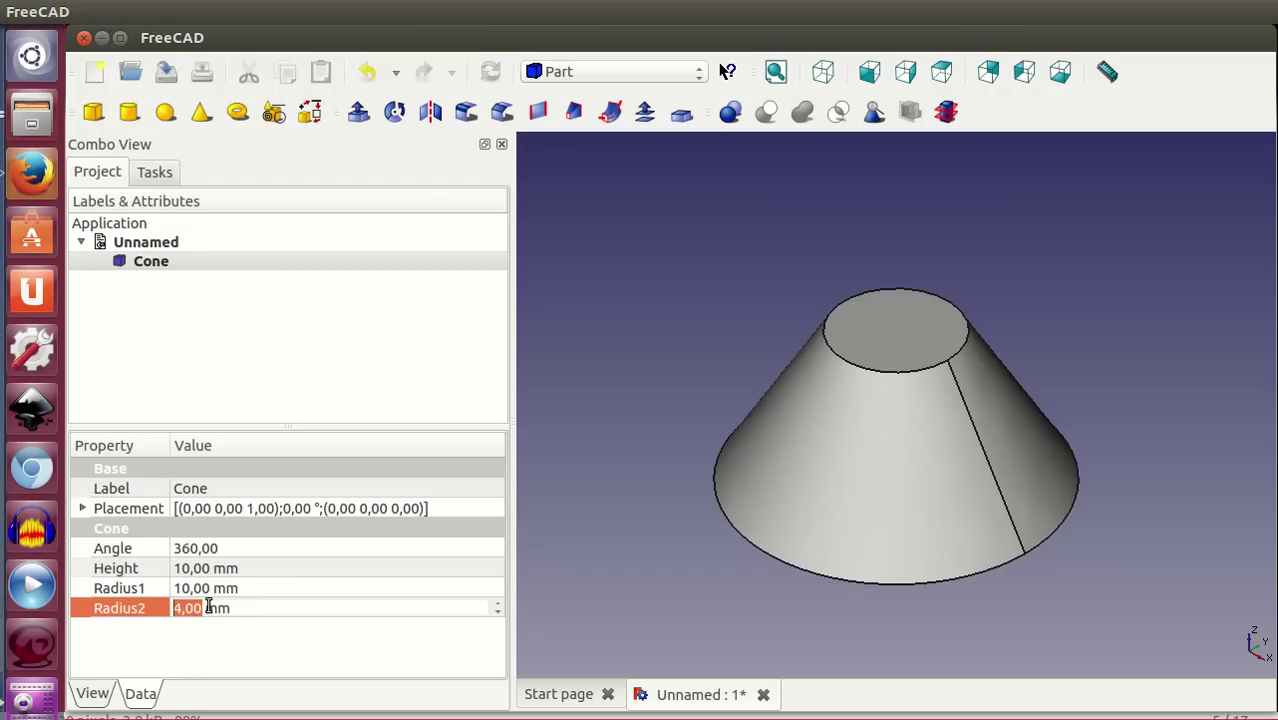
pyautogui.scroll(1, 209, 607)
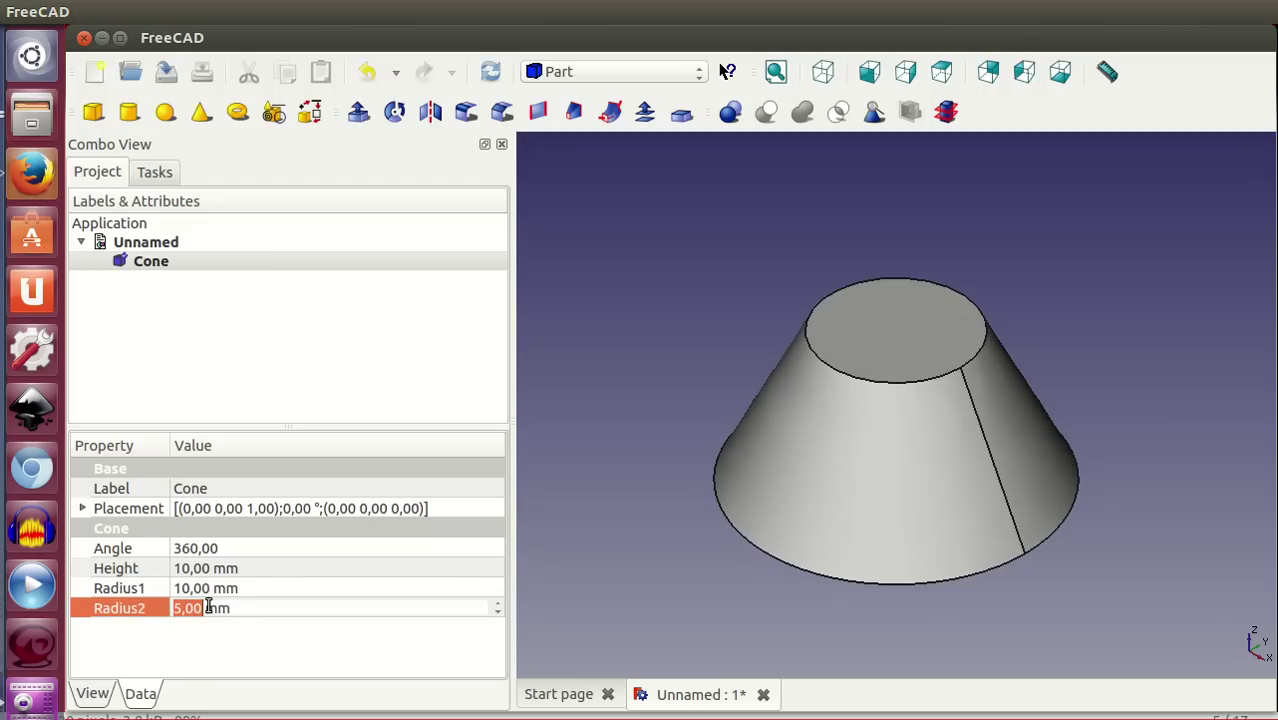
pyautogui.scroll(-2, 209, 607)
pyautogui.scroll(-2, 209, 607)
pyautogui.scroll(-1, 209, 607)
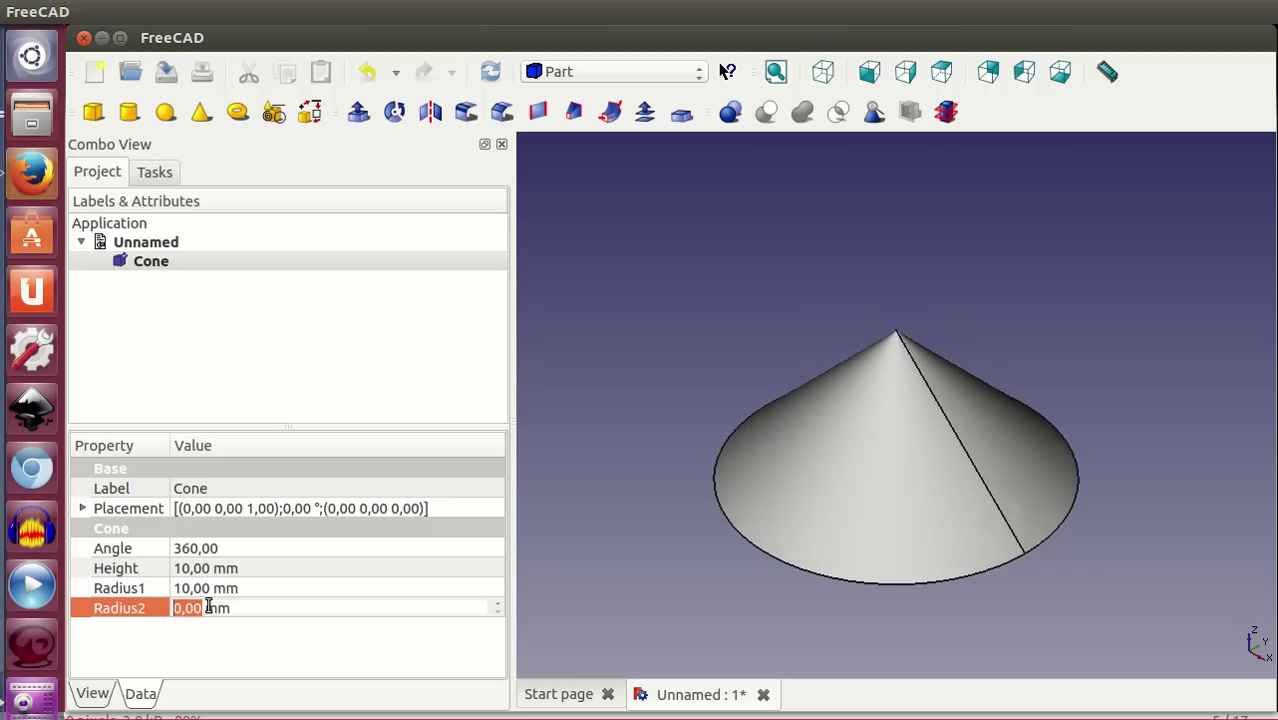
pyautogui.scroll(1, 209, 607)
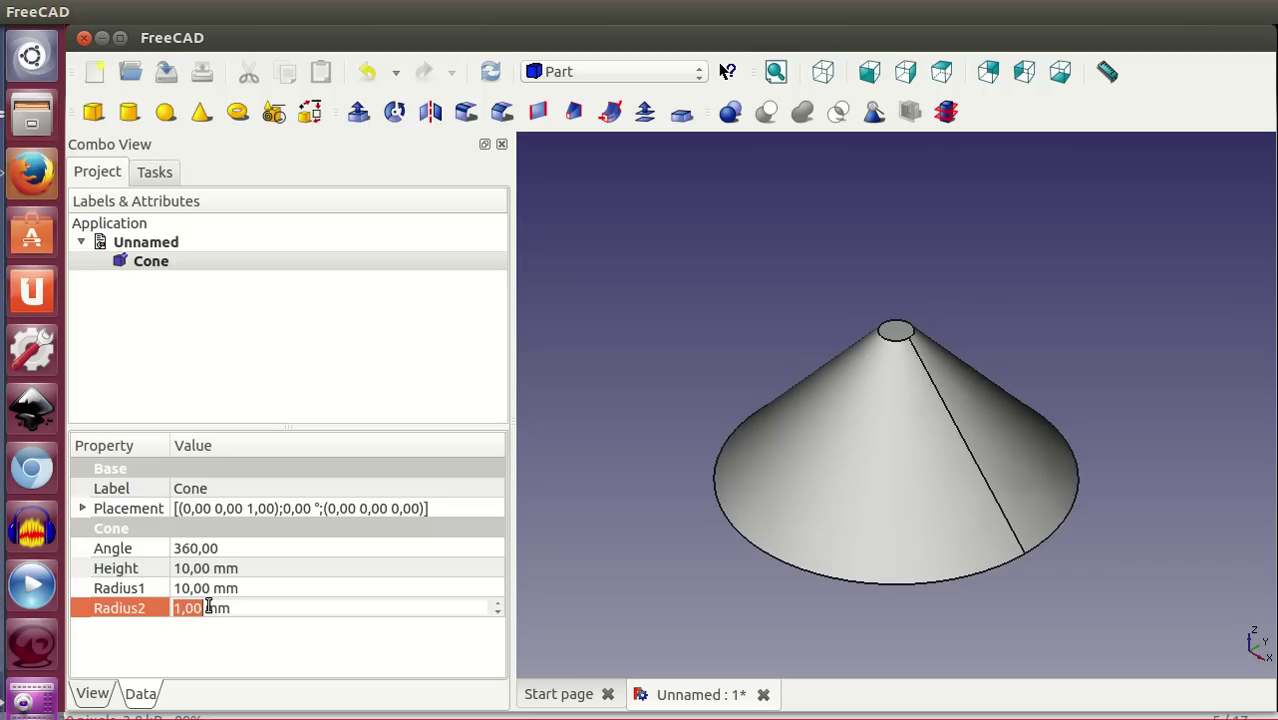
pyautogui.scroll(1, 209, 607)
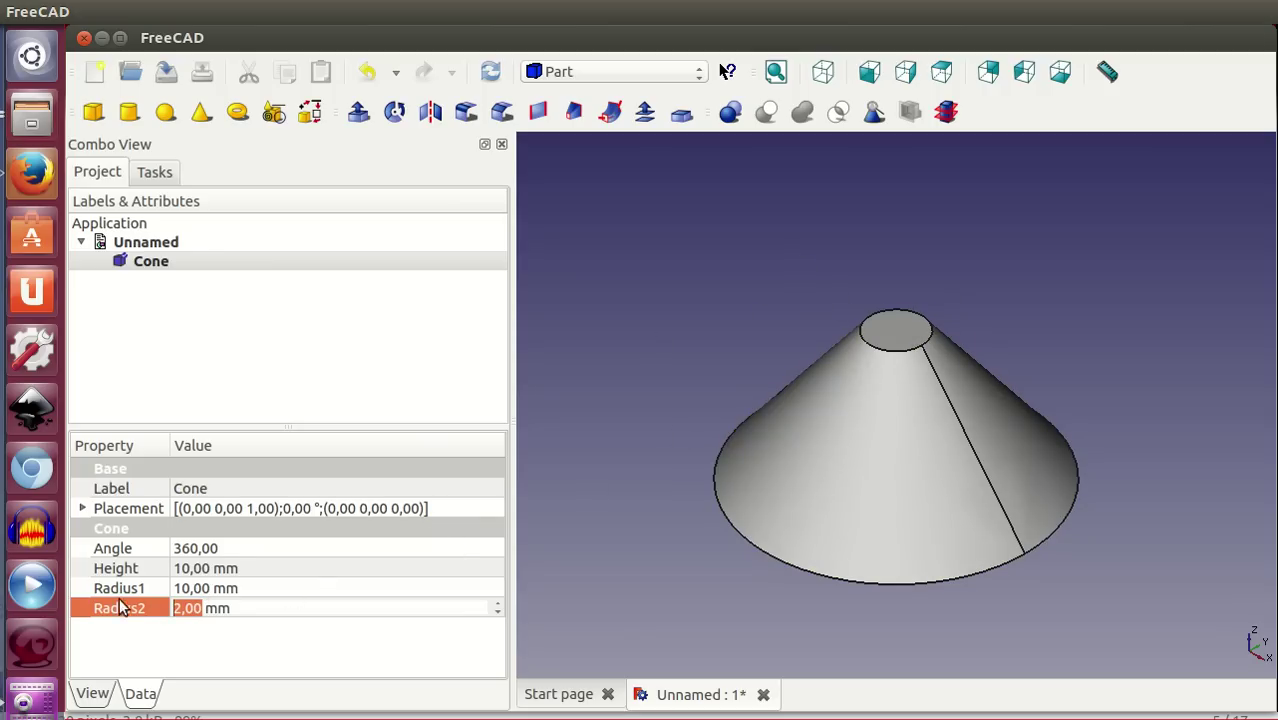
pyautogui.click(231, 550)
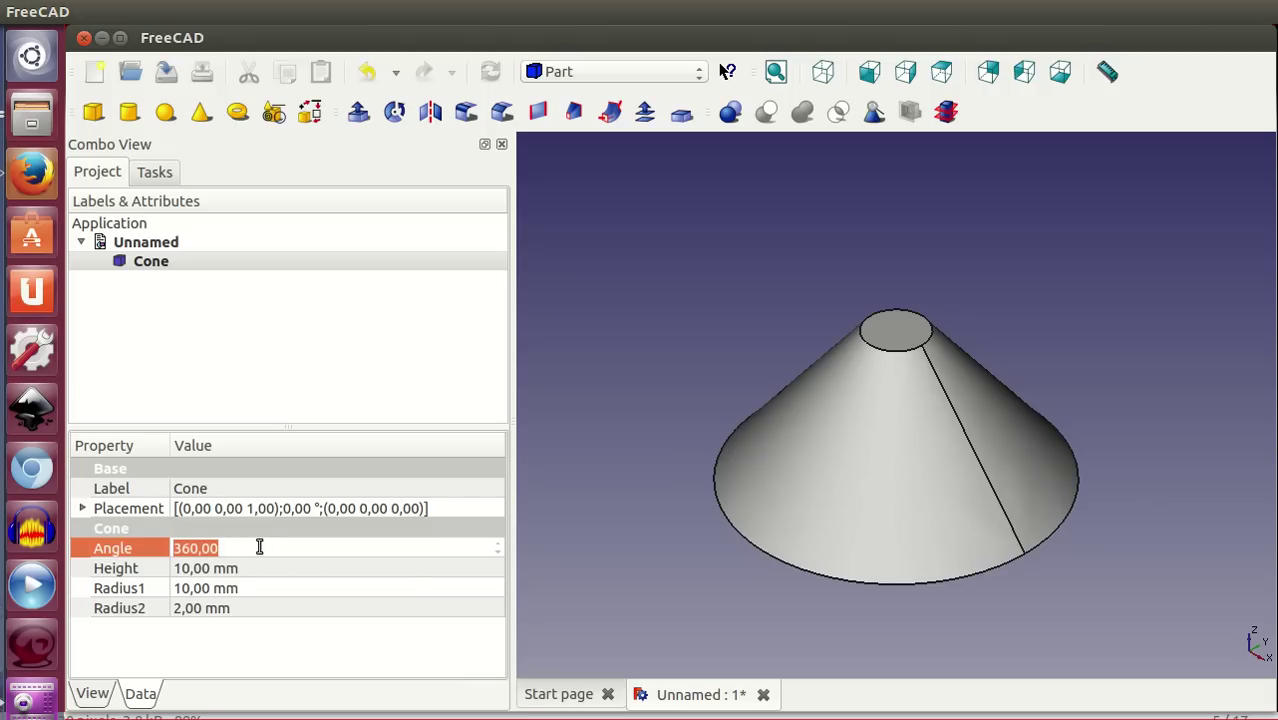
# Set the cone's sweep Angle to 270°, then delete the cone
pyautogui.write('270')
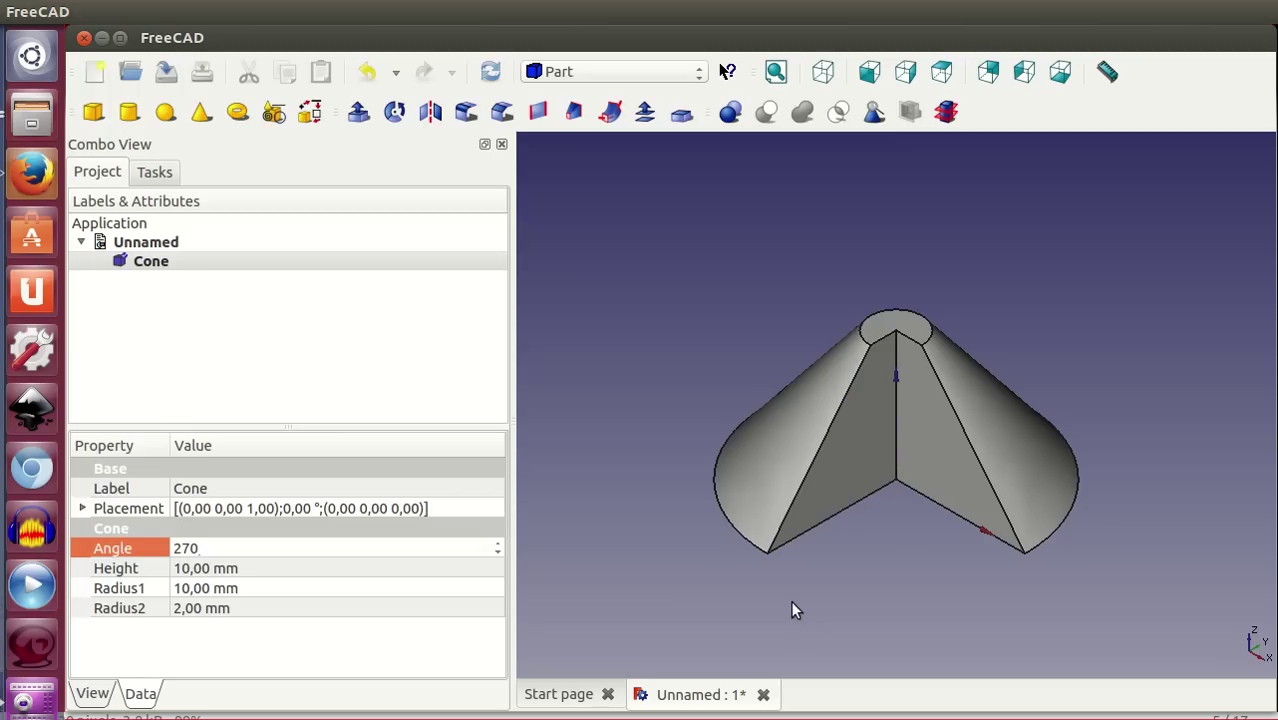
pyautogui.click(140, 262)
pyautogui.press('Delete')
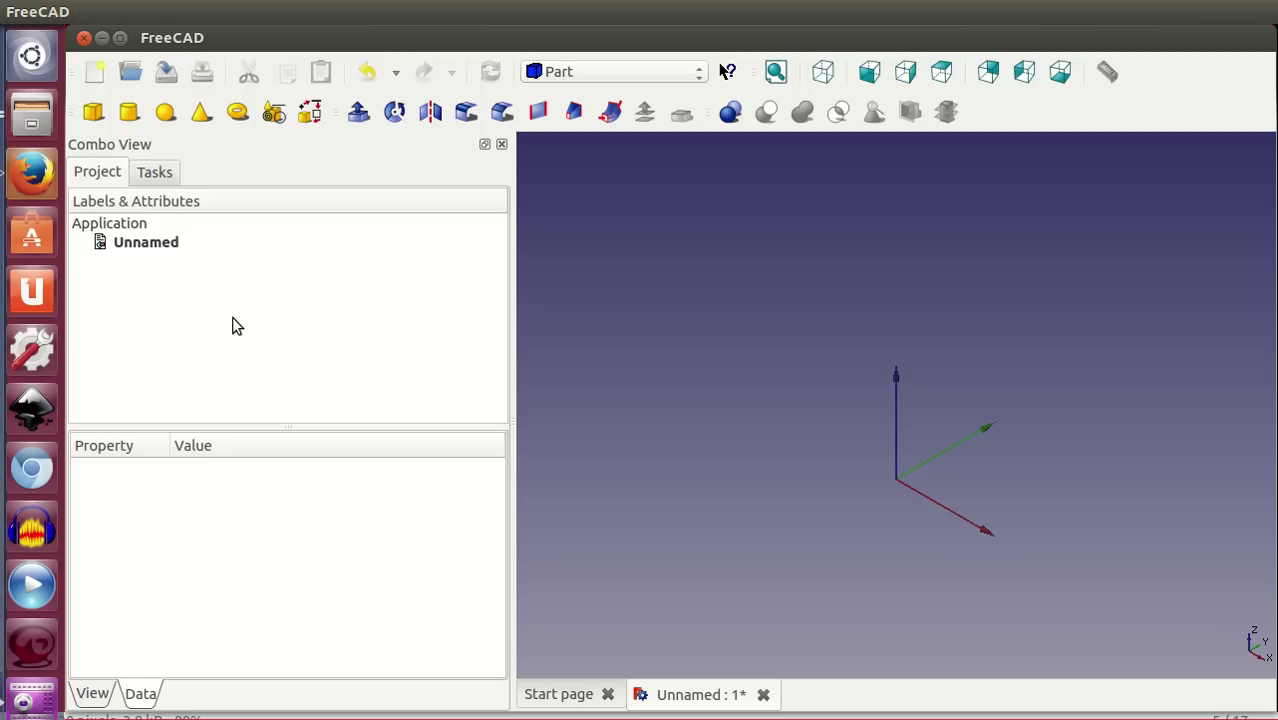
# Add a new cone and rename it vaso-exterior
pyautogui.click(200, 113)
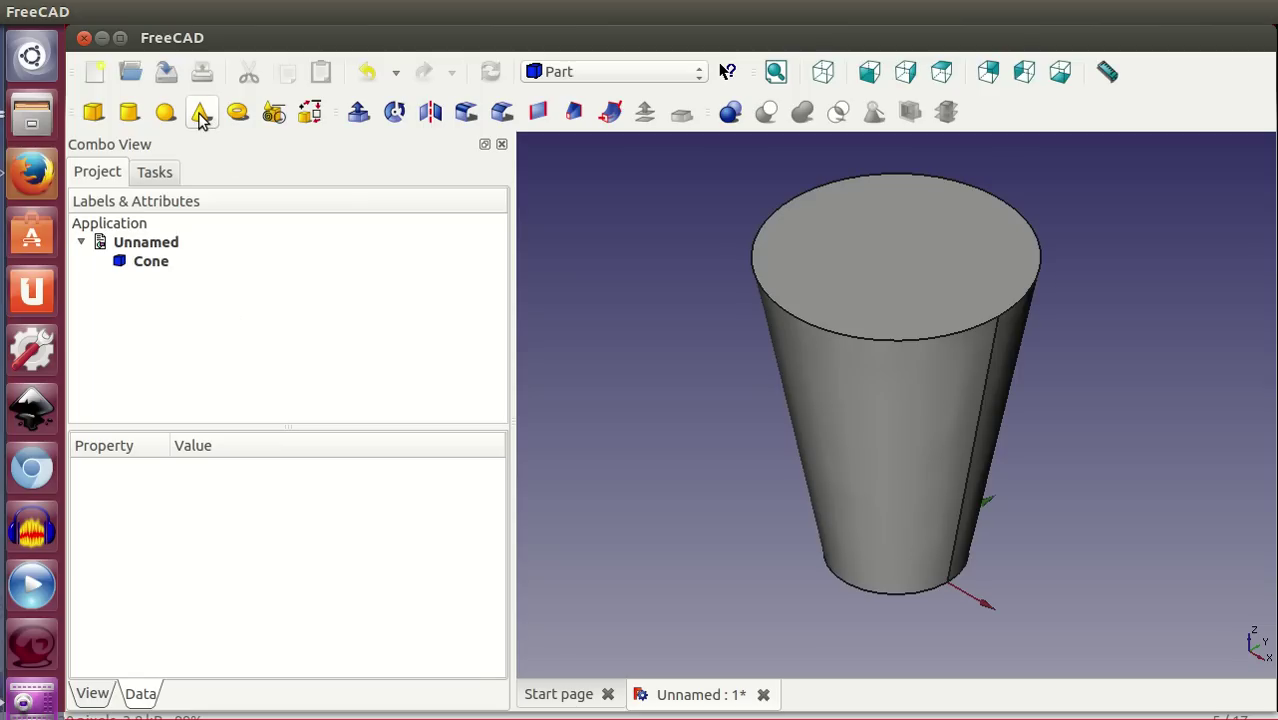
pyautogui.click(158, 266)
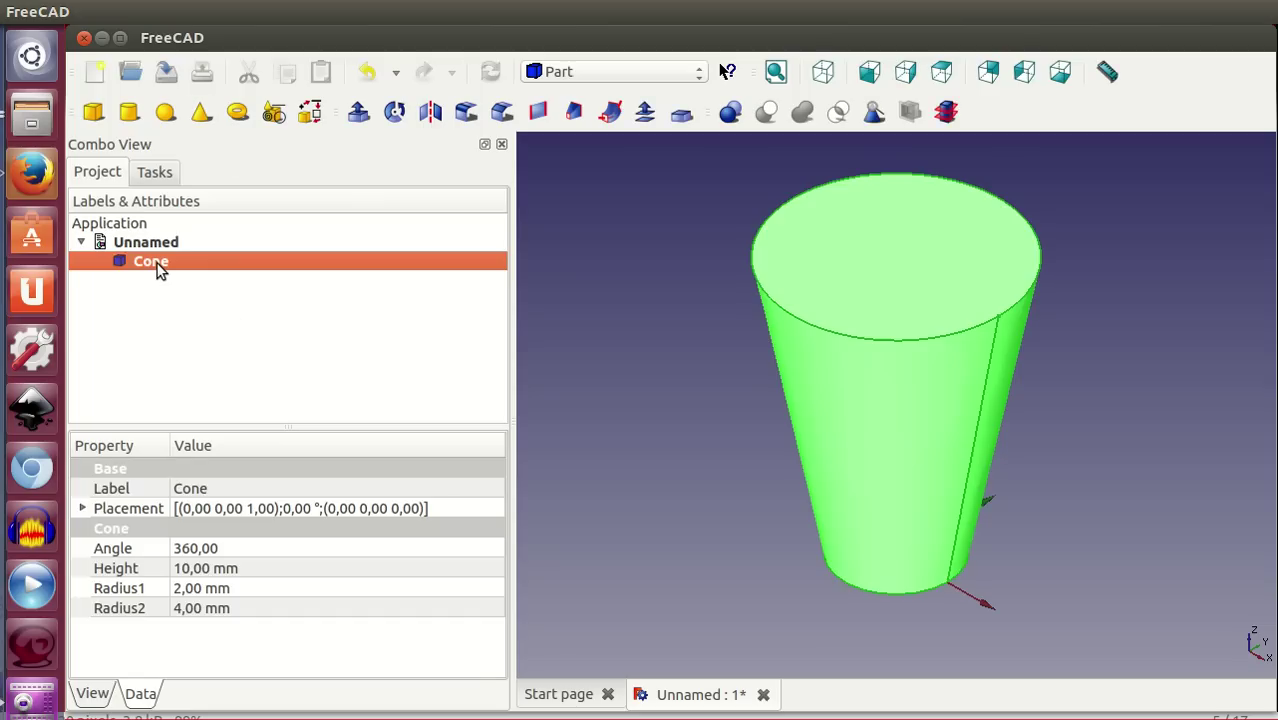
pyautogui.click(157, 265)
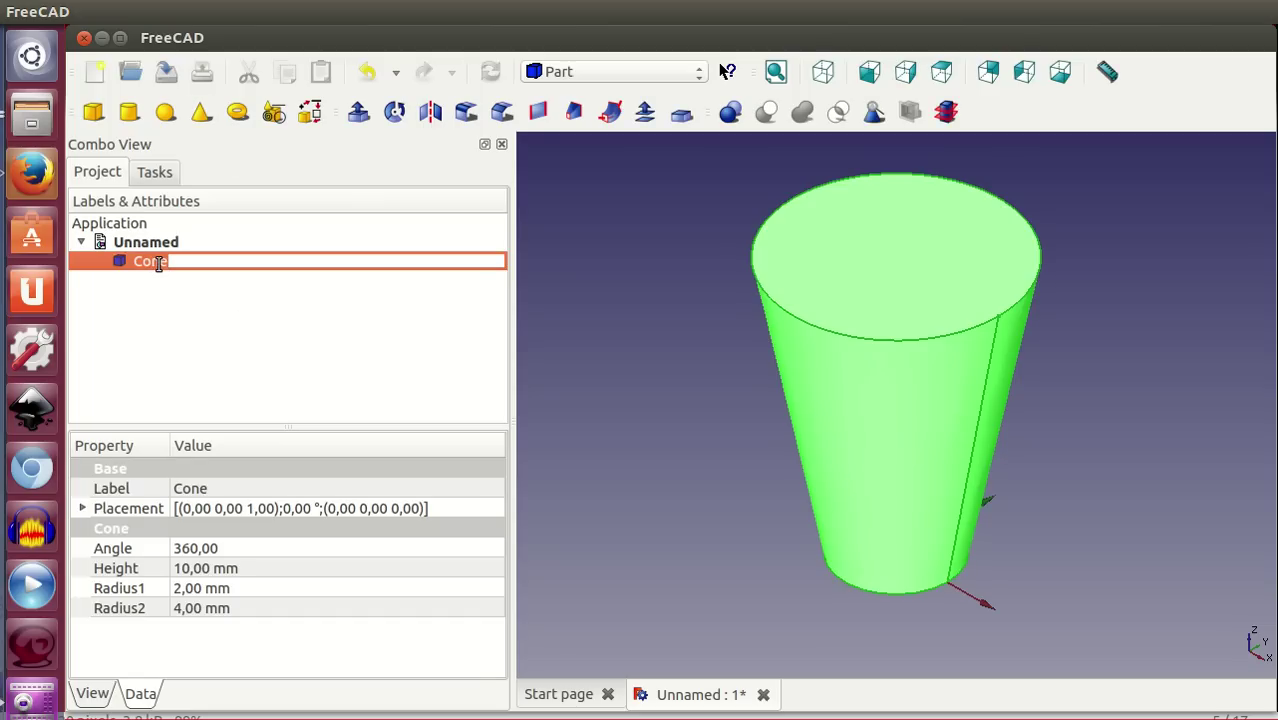
pyautogui.write('vase-exterior')
pyautogui.press('Return')
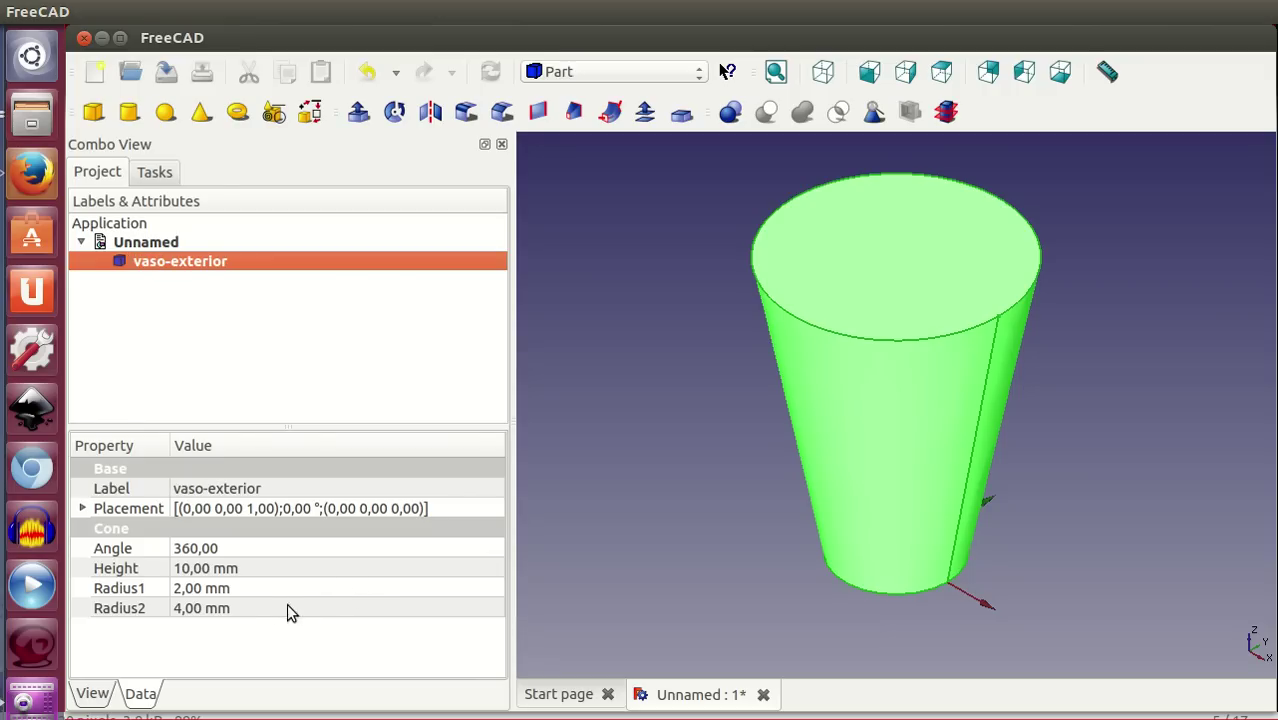
# Give vaso-exterior Height 70 mm, Radius1 15 mm and Radius2 25 mm, fitting it in view
pyautogui.click(251, 567)
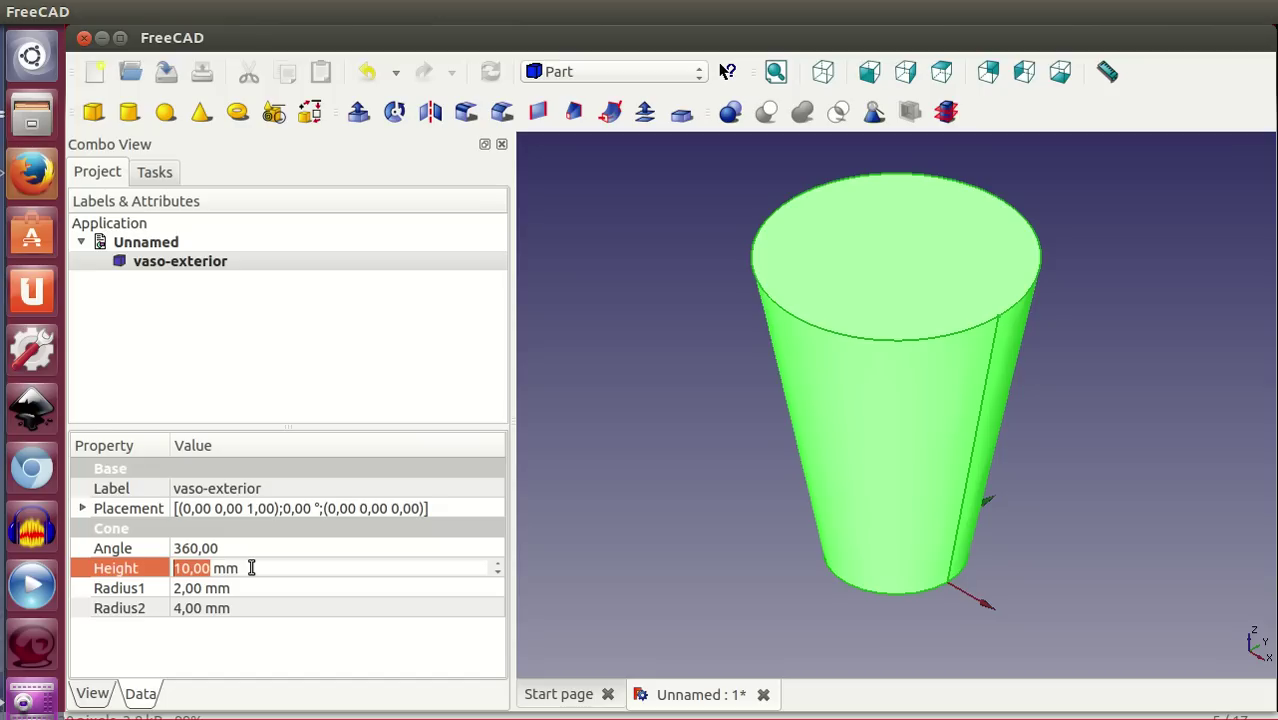
pyautogui.write('70')
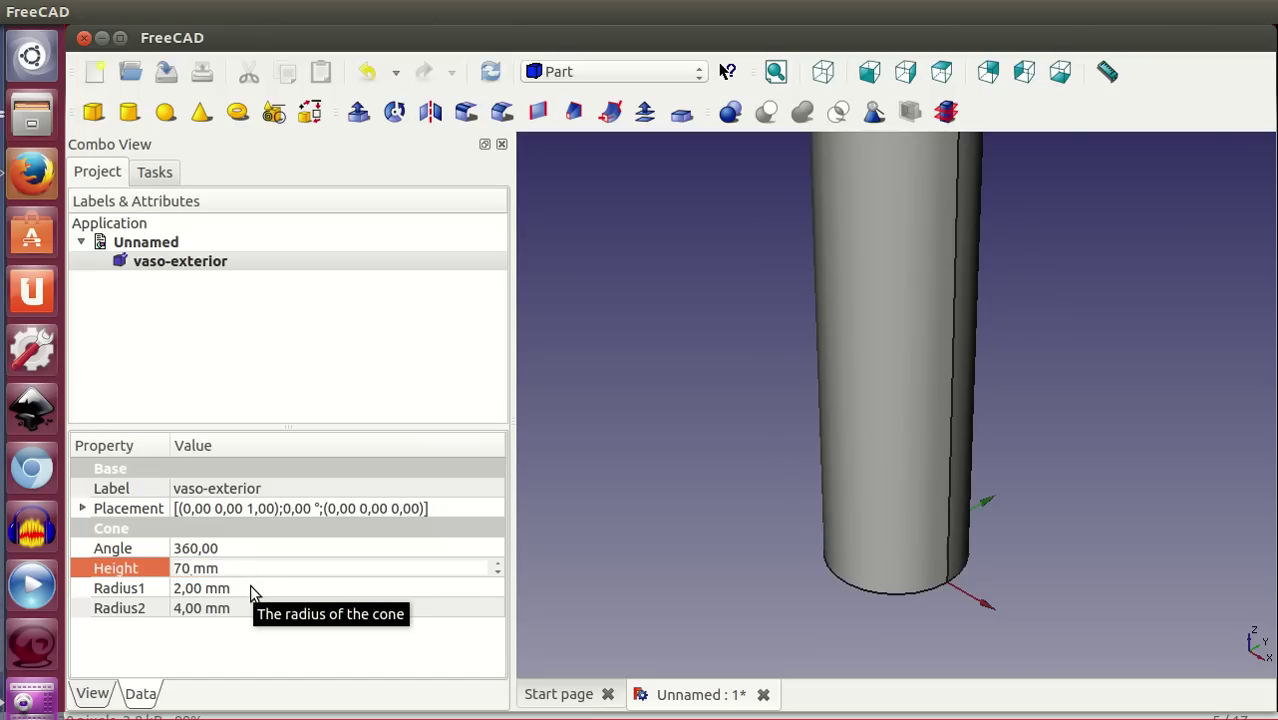
pyautogui.click(251, 588)
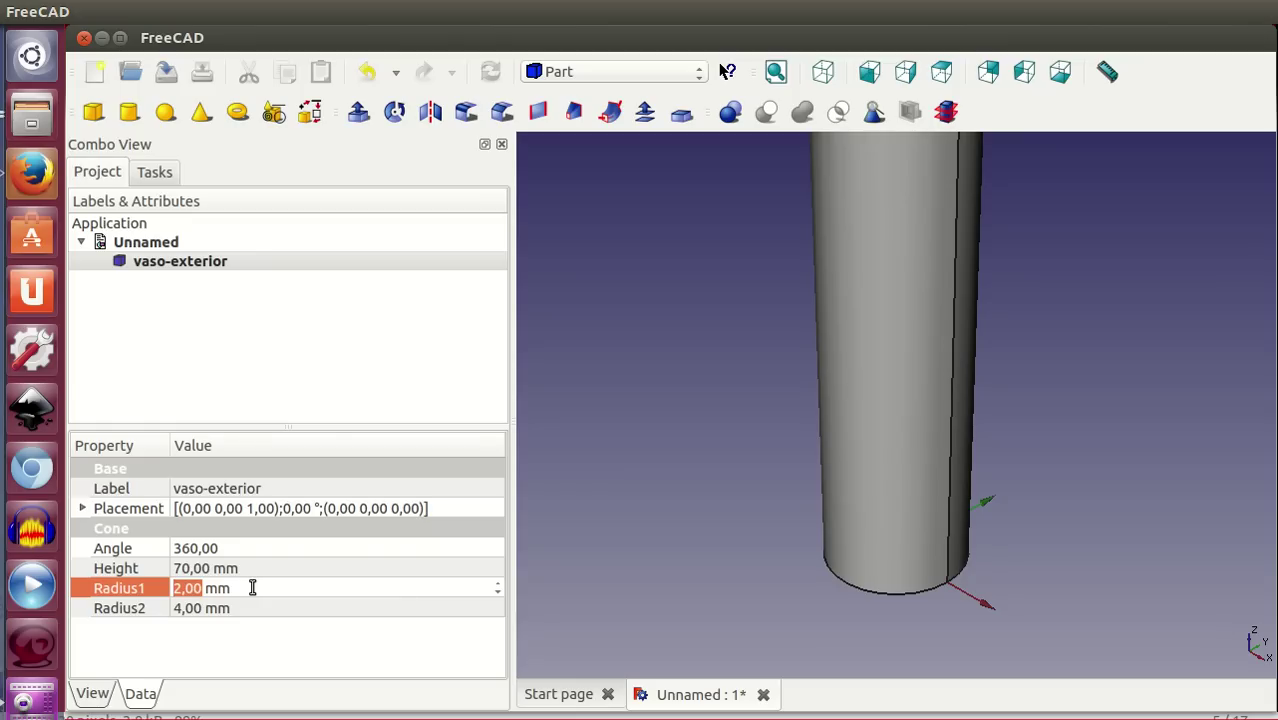
pyautogui.write('15')
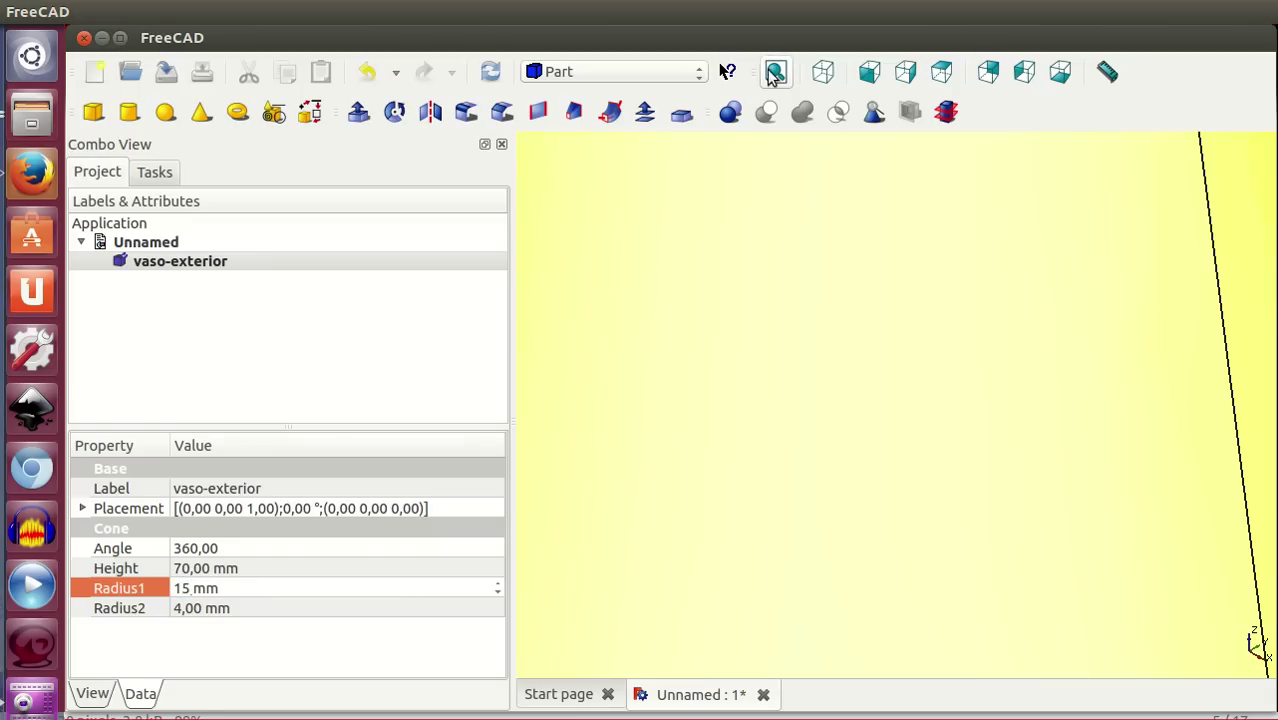
pyautogui.click(775, 71)
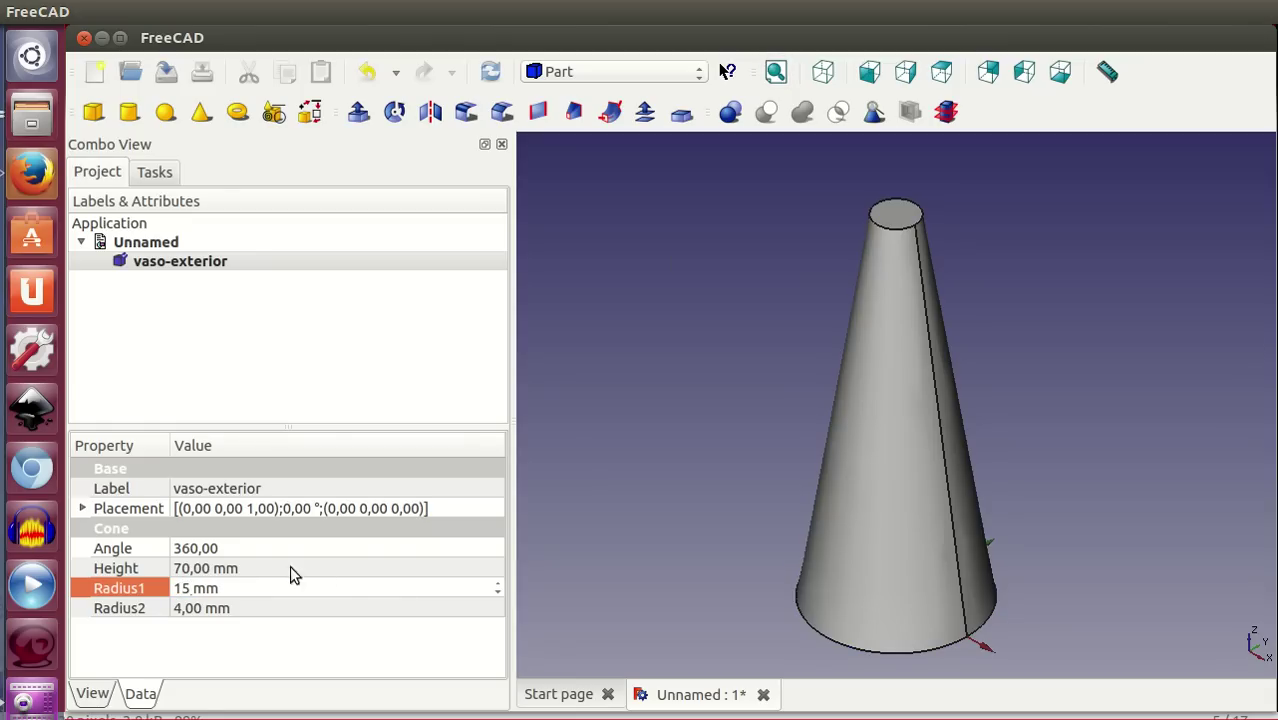
pyautogui.click(200, 609)
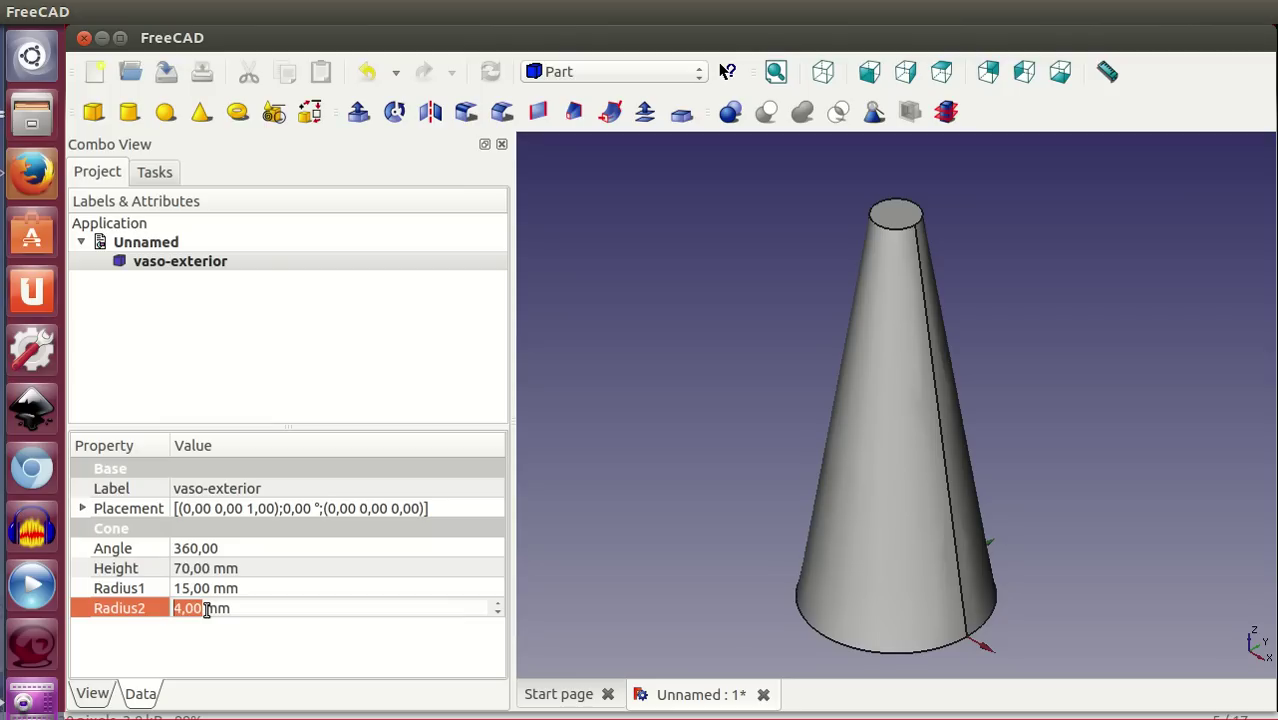
pyautogui.write('25')
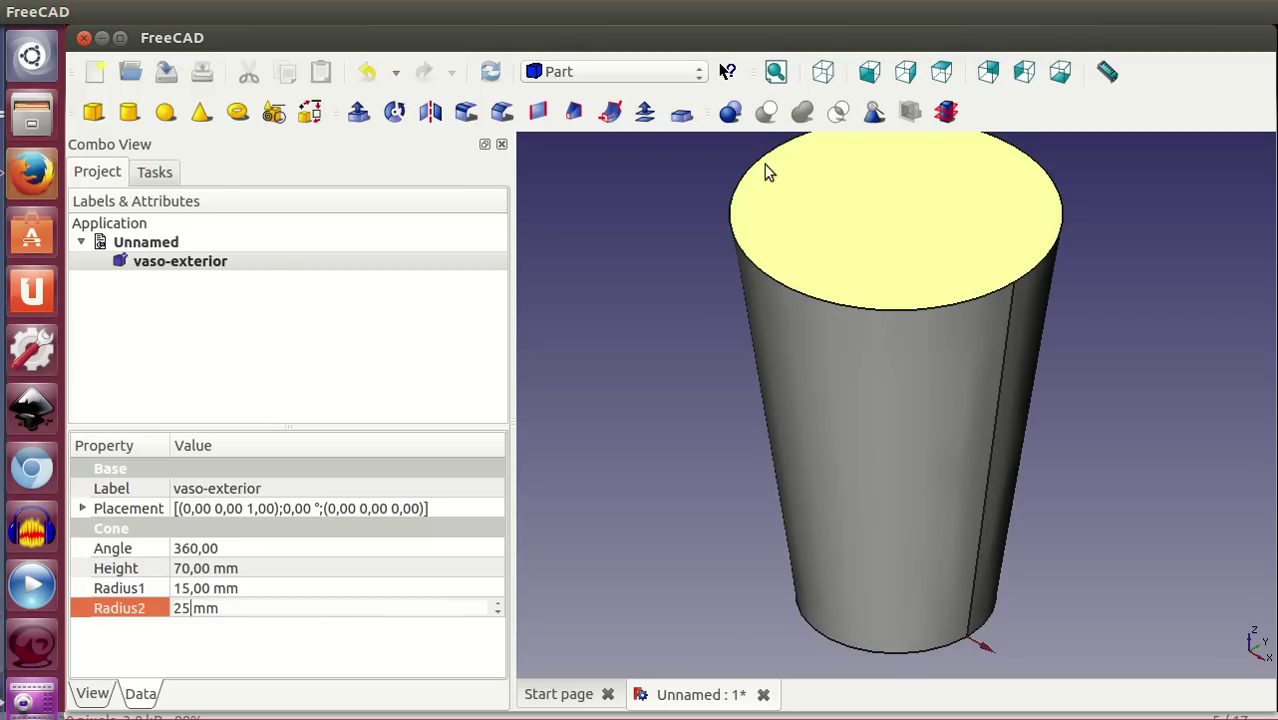
pyautogui.click(775, 71)
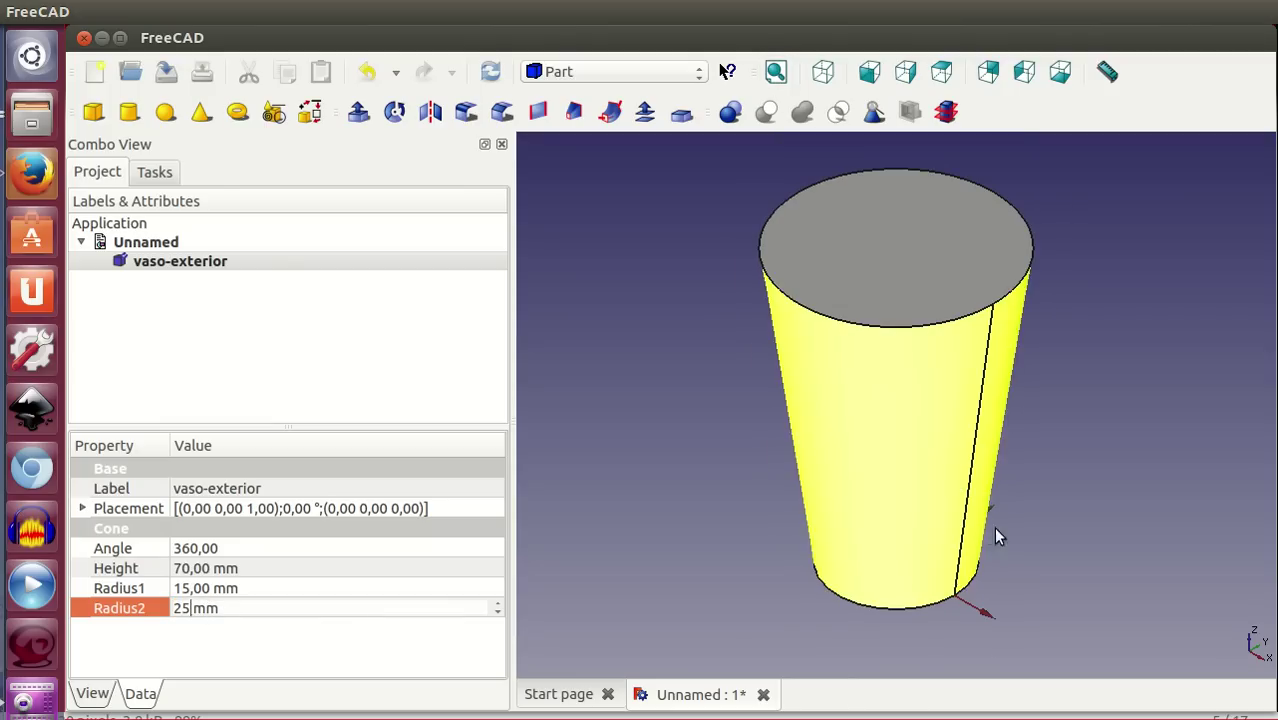
pyautogui.moveTo(995, 535); pyautogui.dragTo(1132, 508, button='middle')
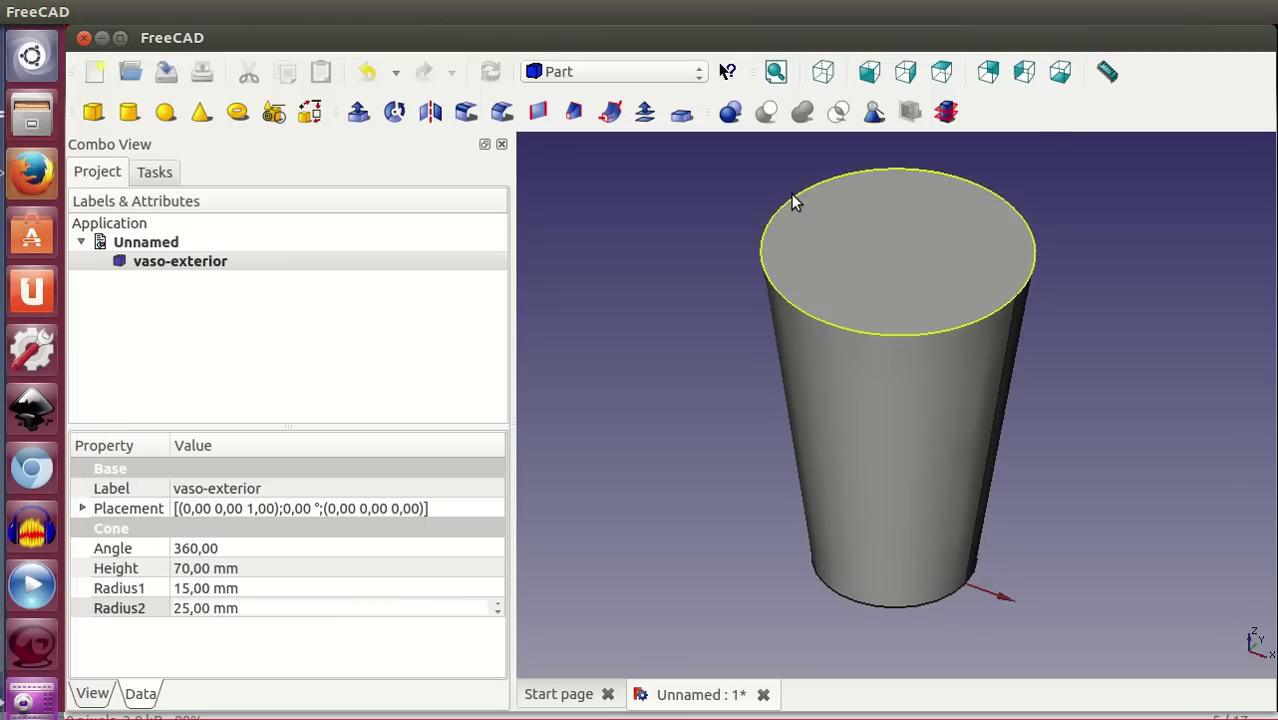
# Duplicate vaso-exterior with Edit > Duplicate selection and rename vaso-exterior001 to vaso-interior
pyautogui.click(172, 262)
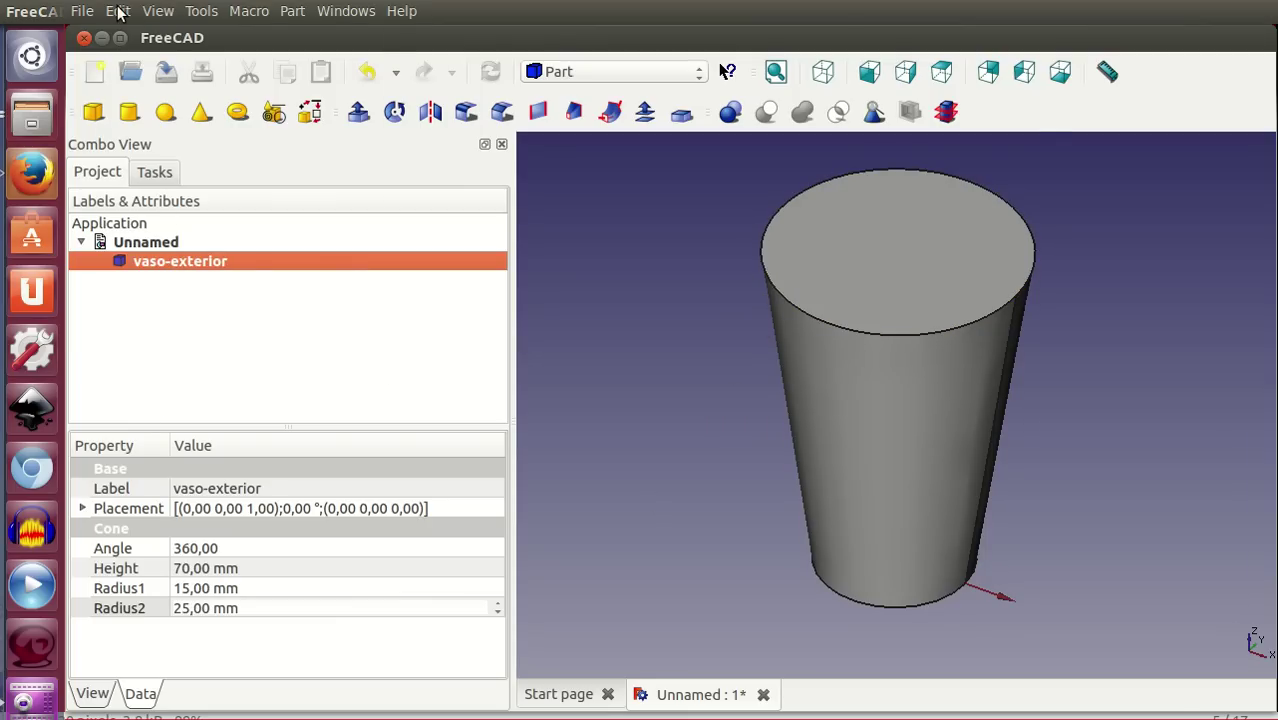
pyautogui.click(118, 12)
pyautogui.click(171, 156)
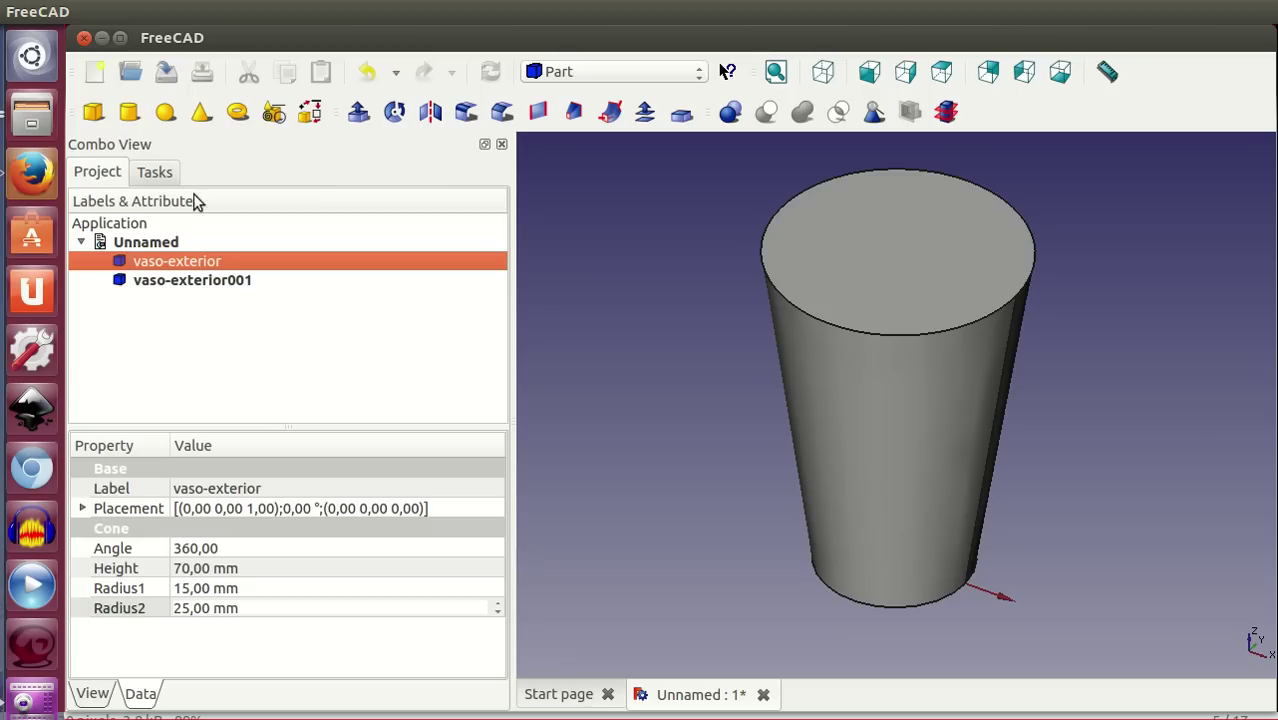
pyautogui.click(218, 279)
pyautogui.click(218, 279)
pyautogui.write('Va')
pyautogui.press('BackSpace')
pyautogui.press('BackSpace')
pyautogui.write('vaso-interior')
pyautogui.click(636, 373)
pyautogui.click(201, 281)
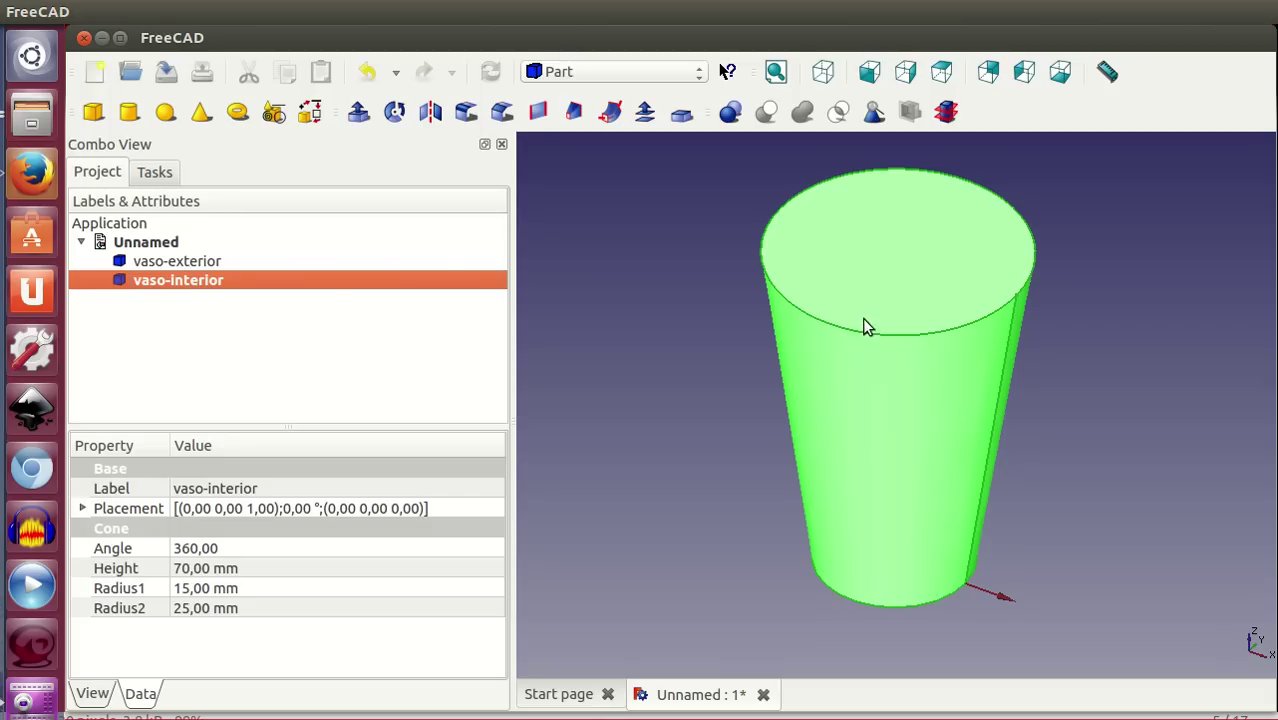
# Reduce vaso-interior's Radius1 to 13 mm and Radius2 to 23 mm
pyautogui.click(264, 589)
pyautogui.scroll(-1, 261, 589)
pyautogui.scroll(-1, 261, 589)
pyautogui.click(258, 607)
pyautogui.scroll(-1, 259, 608)
pyautogui.scroll(-1, 259, 608)
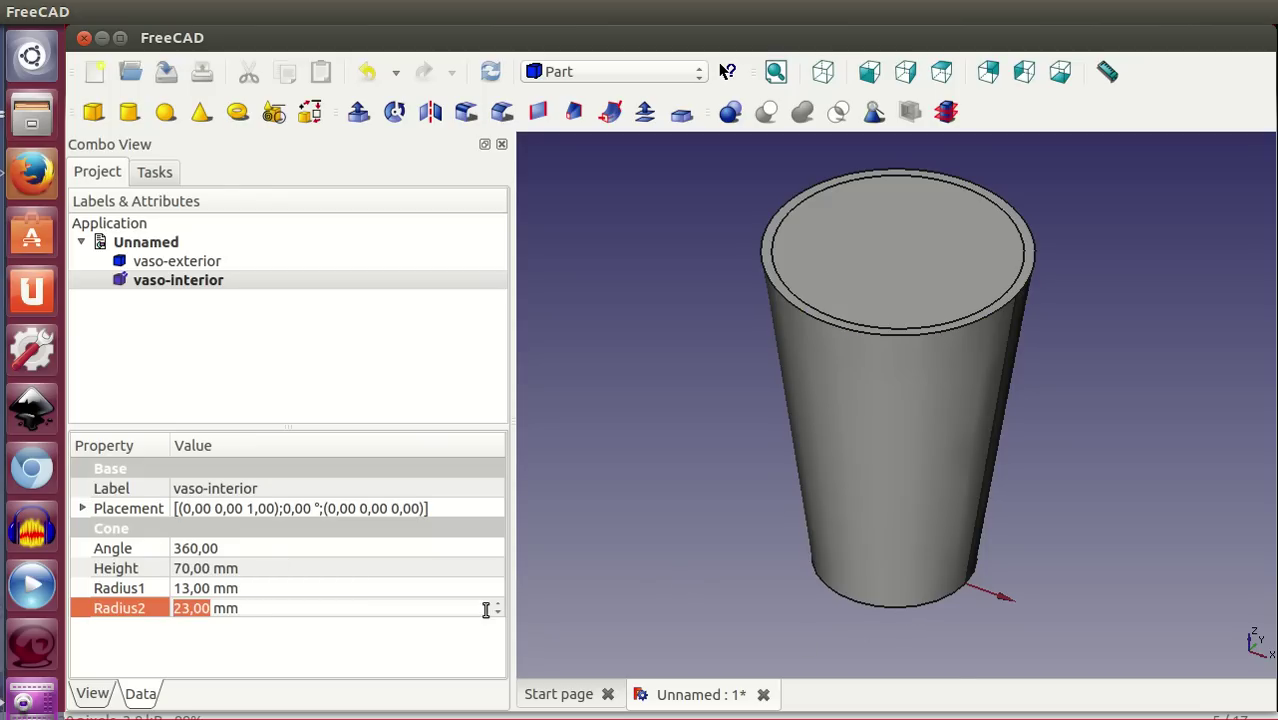
pyautogui.click(437, 506)
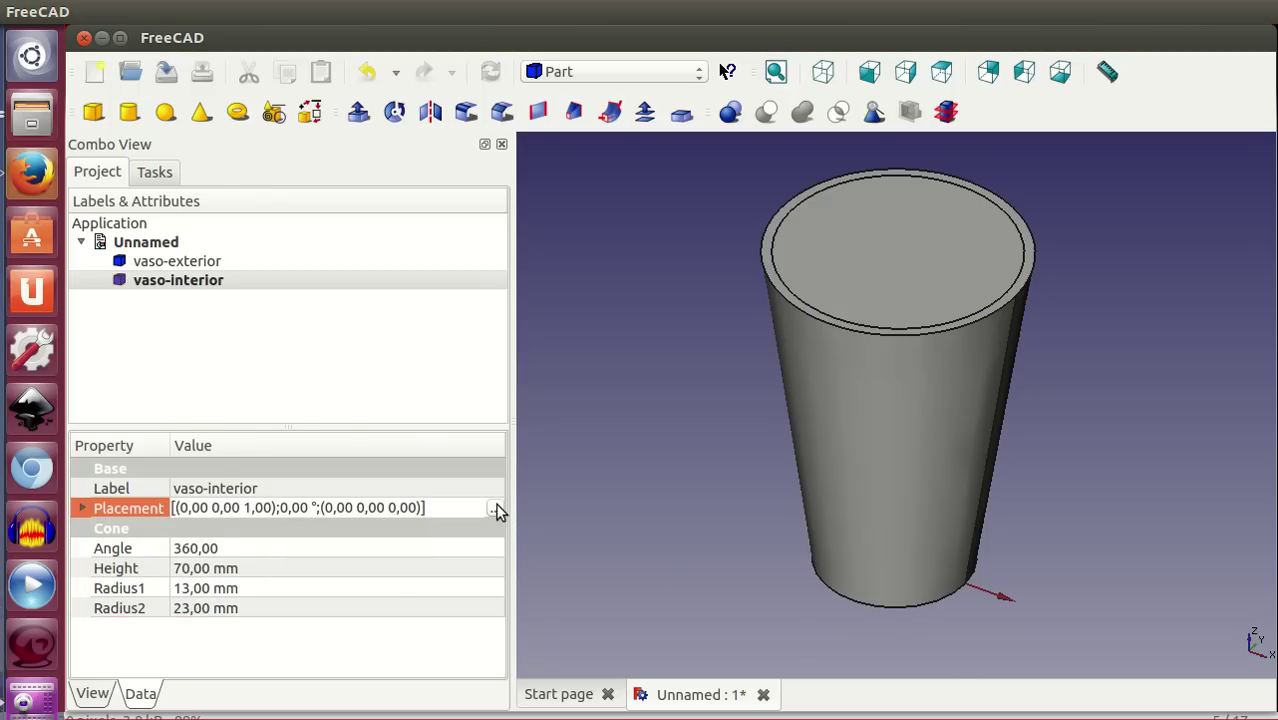
# Offset vaso-interior 2 mm along Z in Placement, then select both vaso-exterior and vaso-interior
pyautogui.click(500, 510)
pyautogui.scroll(1, 176, 338)
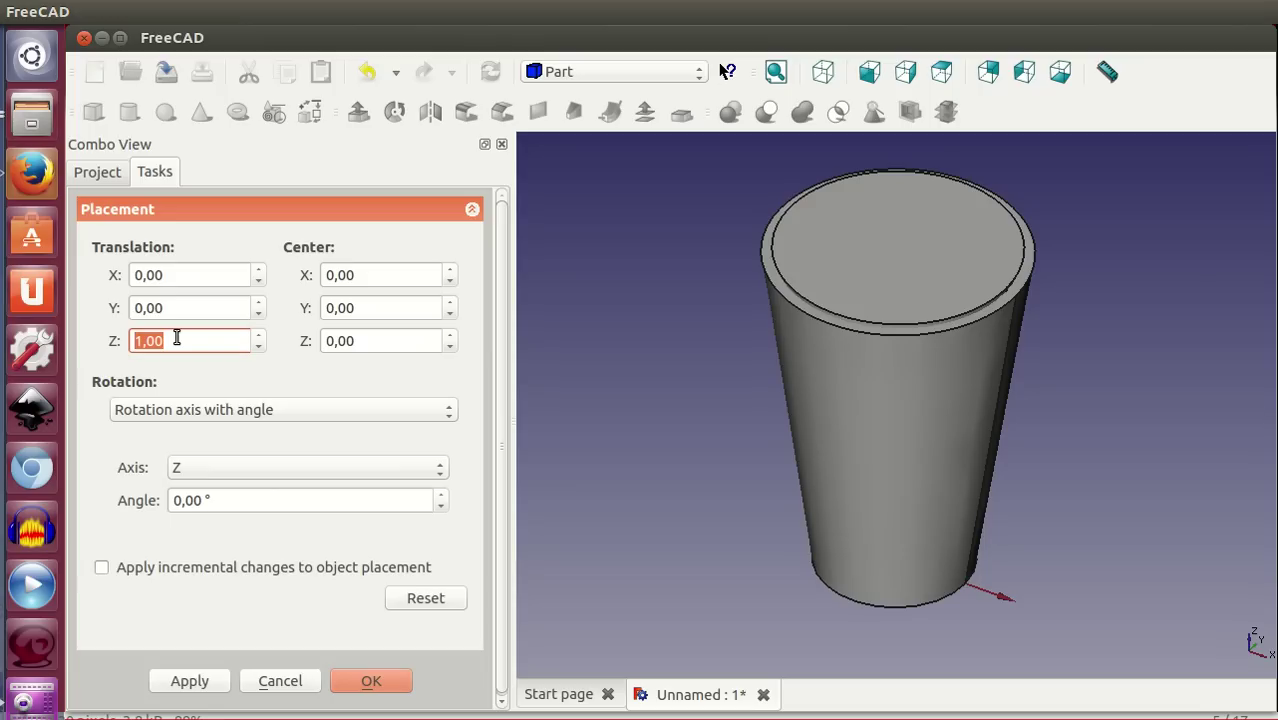
pyautogui.click(370, 680)
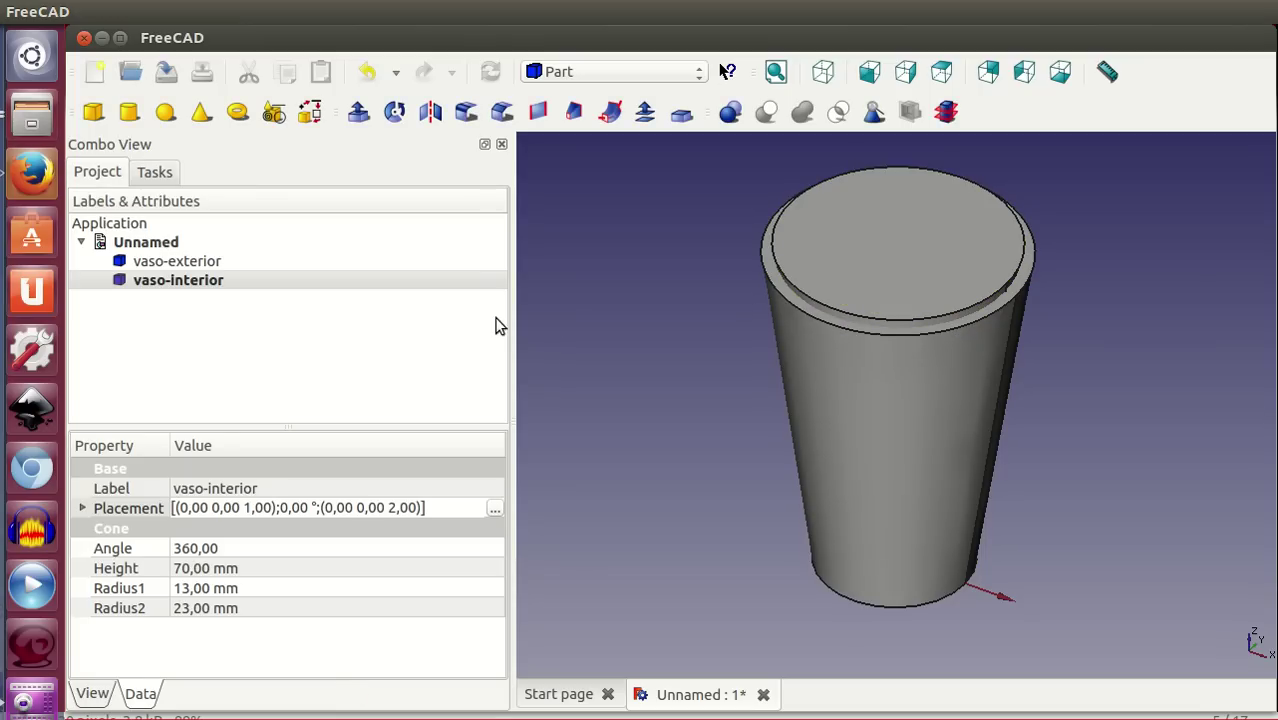
pyautogui.click(200, 260)
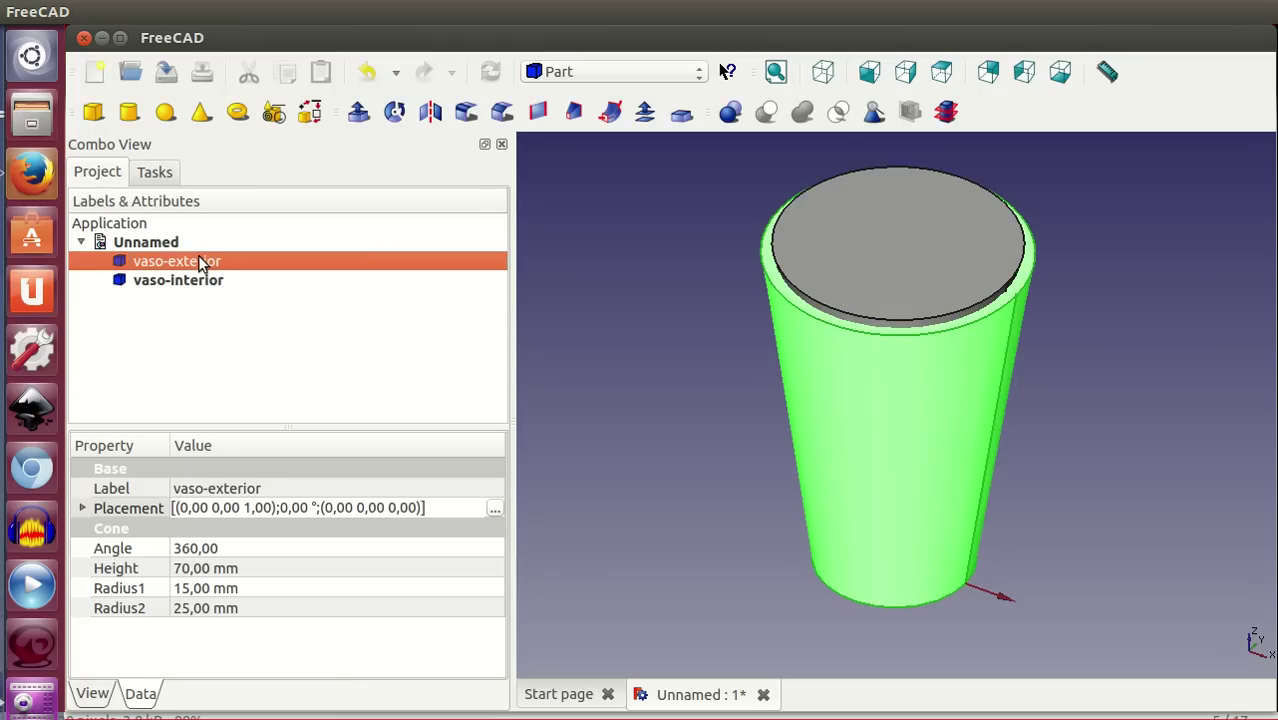
pyautogui.keyDown('ctrl'); pyautogui.click(204, 286); pyautogui.keyUp('ctrl')
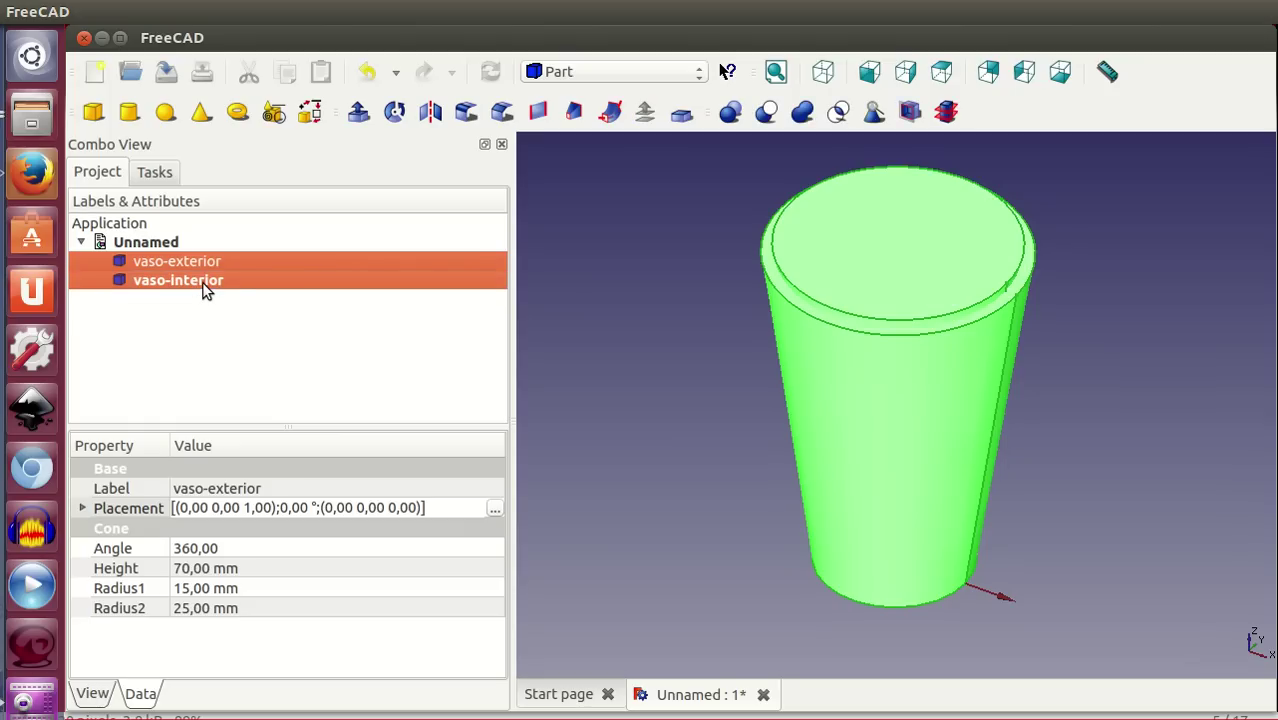
# Boolean-cut vaso-interior from vaso-exterior and orbit around the resulting hollow cup
pyautogui.click(766, 111)
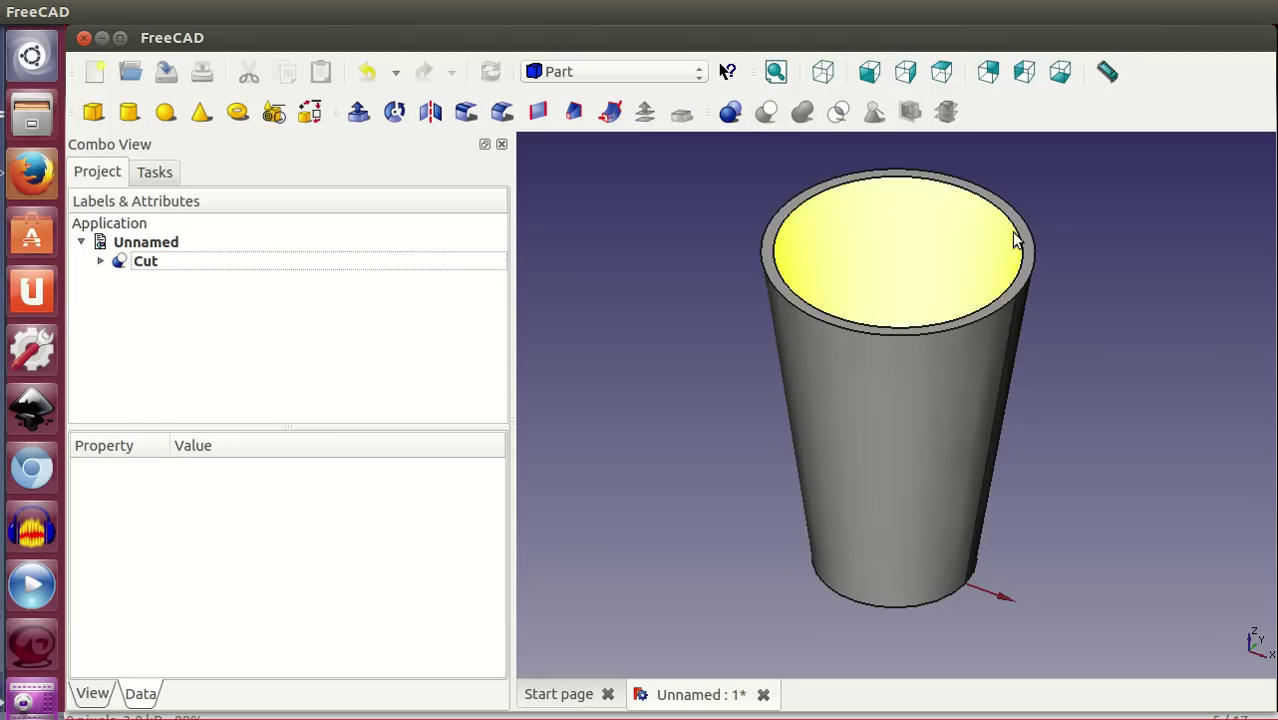
pyautogui.moveTo(1086, 350)
pyautogui.mouseDown(button='middle')
pyautogui.moveTo(1070, 448)
pyautogui.moveTo(1033, 480)
pyautogui.moveTo(1013, 348)
pyautogui.moveTo(1073, 254)
pyautogui.mouseUp(button='middle')
pyautogui.moveTo(1073, 662)
pyautogui.mouseDown(button='middle')
pyautogui.moveTo(907, 528)
pyautogui.moveTo(922, 627)
pyautogui.mouseUp(button='middle')
pyautogui.moveTo(919, 465)
pyautogui.mouseDown(button='middle')
pyautogui.moveTo(933, 531)
pyautogui.moveTo(993, 551)
pyautogui.moveTo(1098, 514)
pyautogui.moveTo(1081, 517)
pyautogui.mouseUp(button='middle')
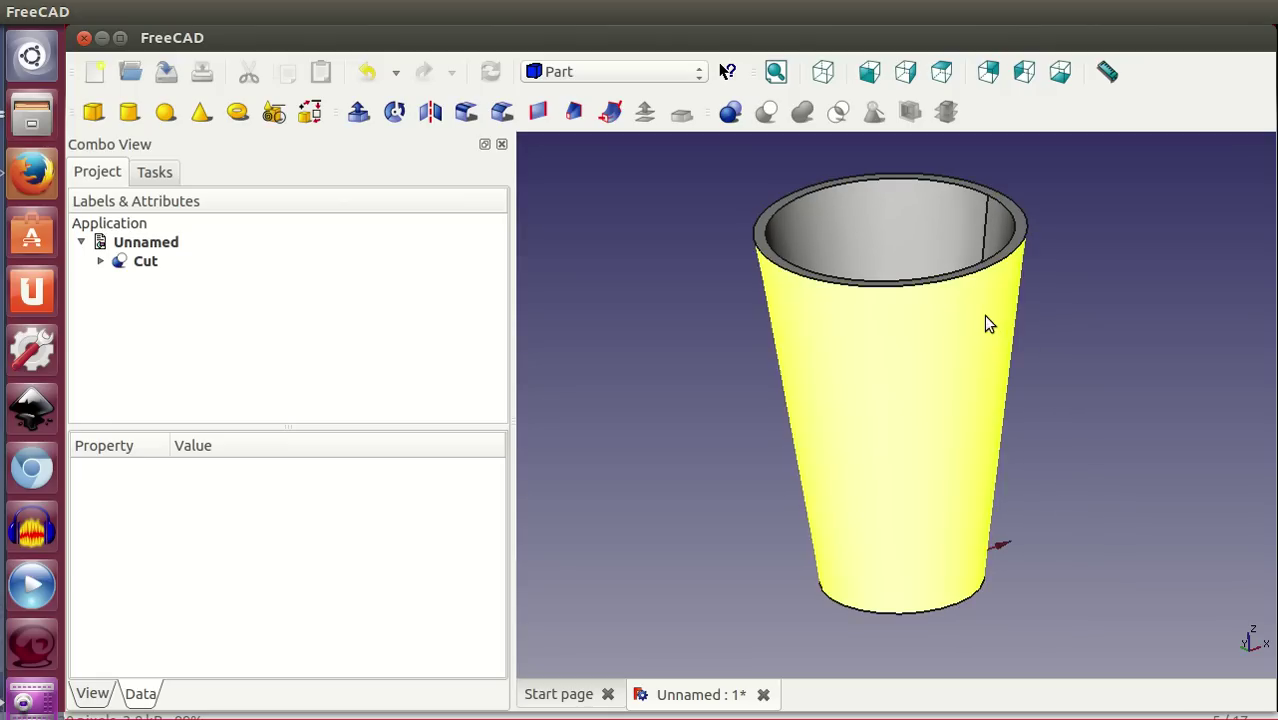
pyautogui.moveTo(1073, 325); pyautogui.dragTo(1060, 355, button='middle')
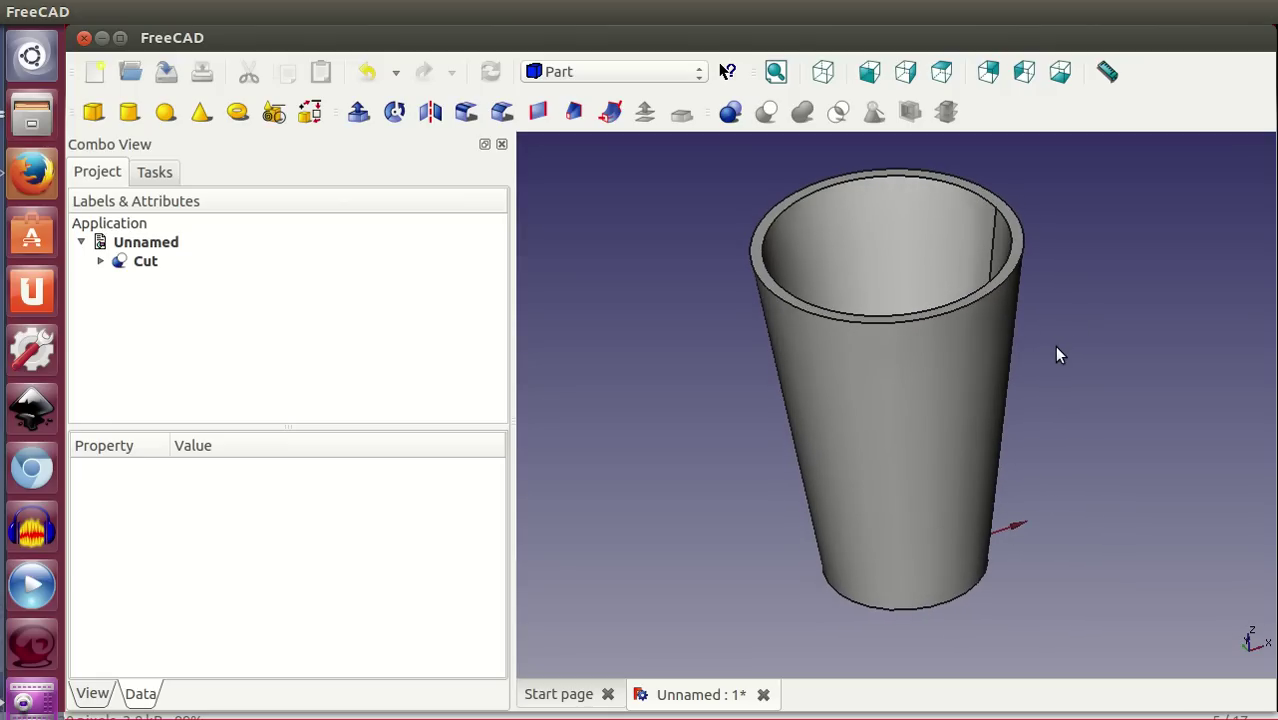
# Fillet the cup's outer and inner rim edges (Edge3, Edge4) with a 1 mm radius
pyautogui.click(907, 322)
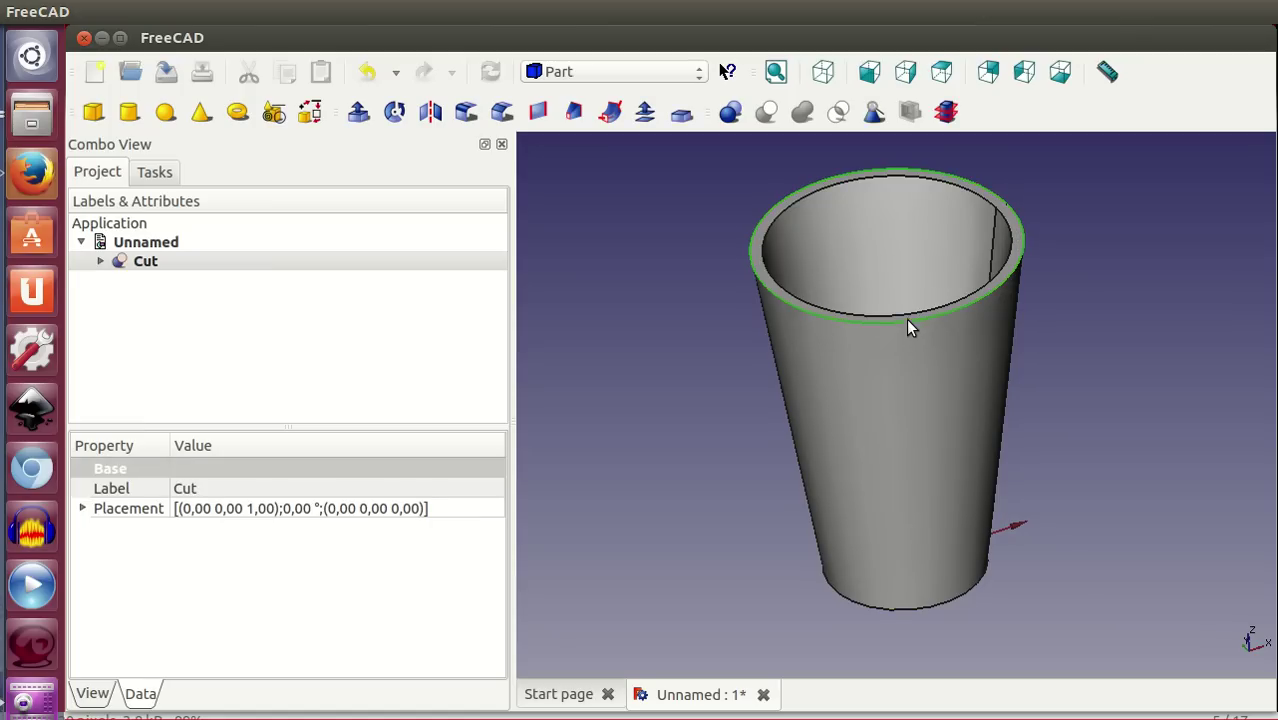
pyautogui.keyDown('ctrl'); pyautogui.click(903, 312); pyautogui.keyUp('ctrl')
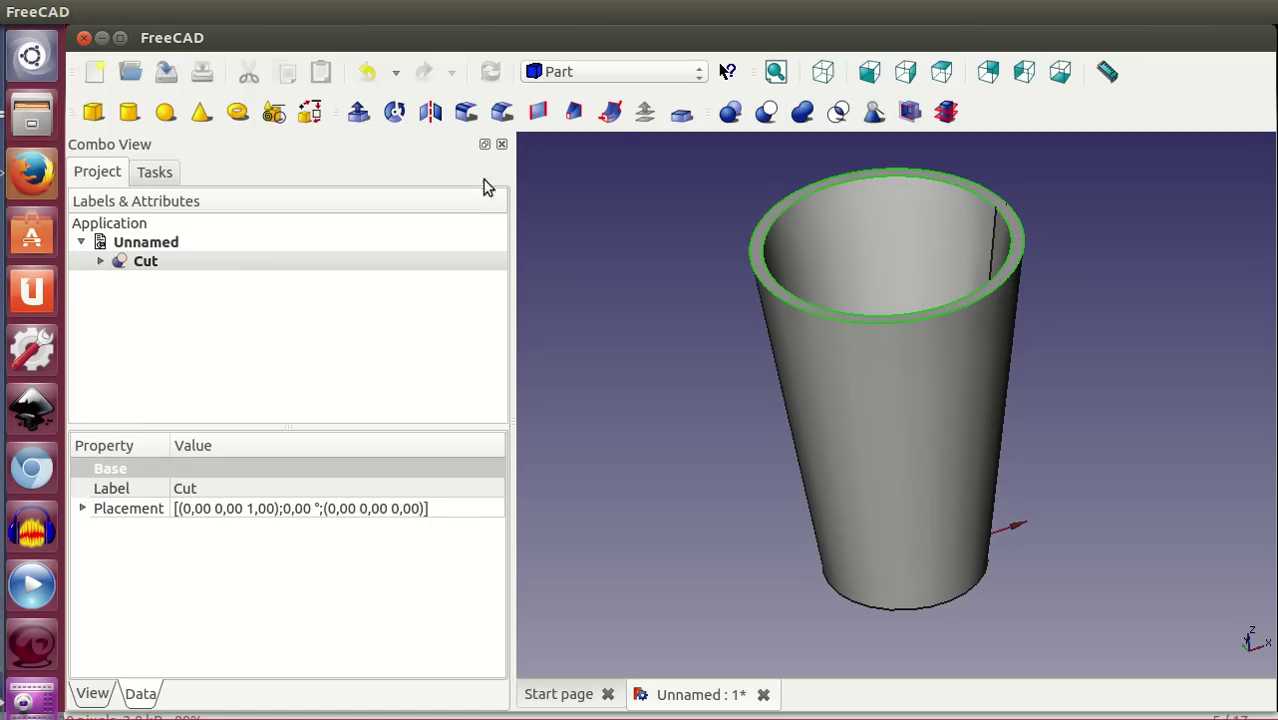
pyautogui.click(466, 112)
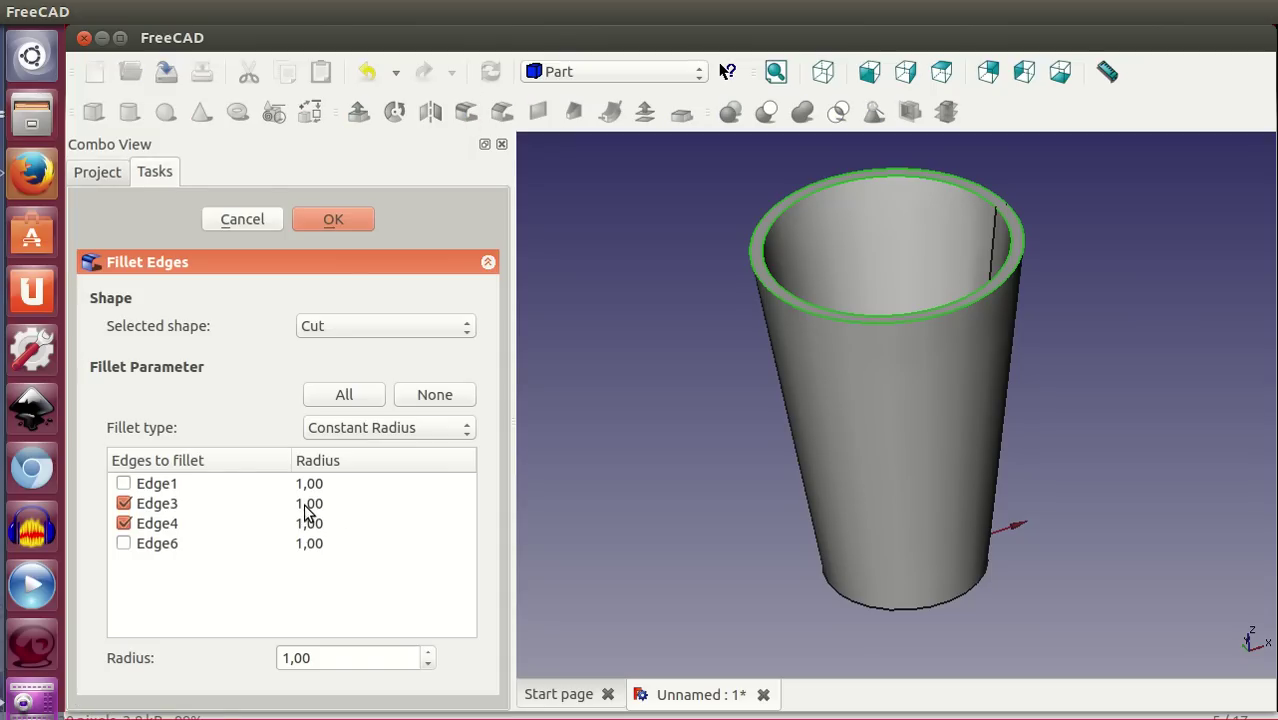
pyautogui.click(331, 218)
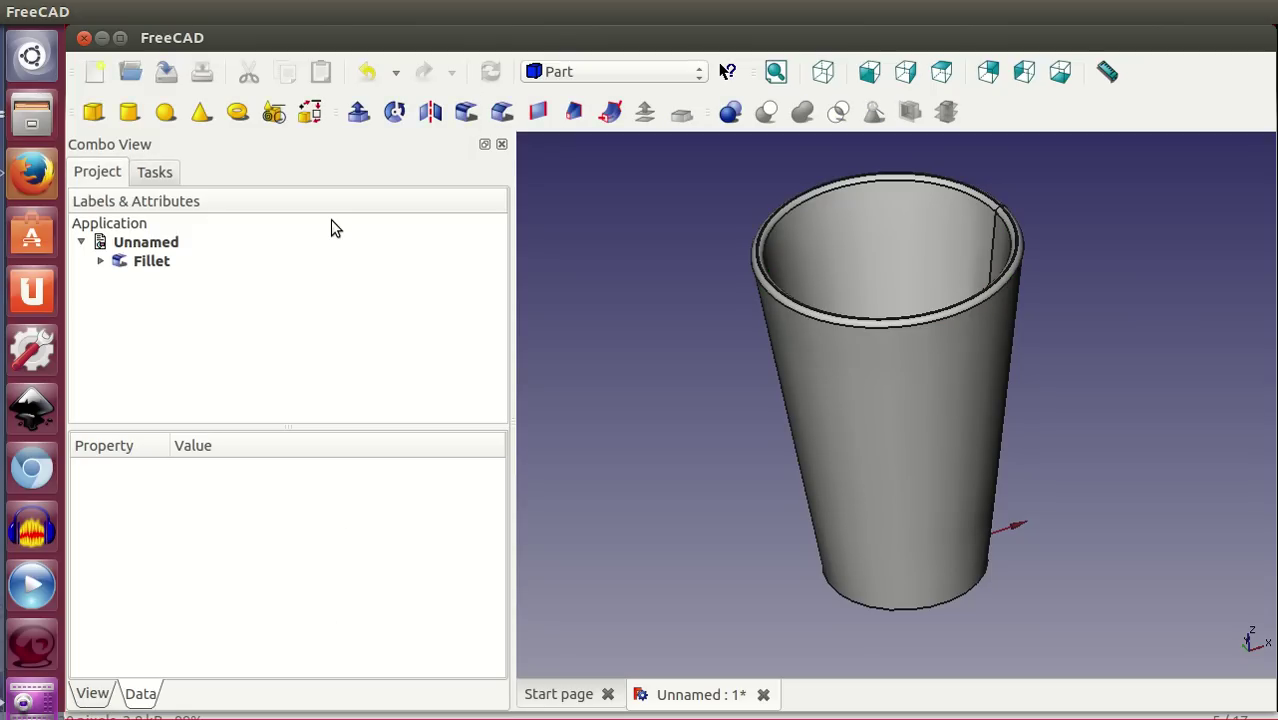
pyautogui.moveTo(1052, 571); pyautogui.dragTo(1054, 570, button='middle')
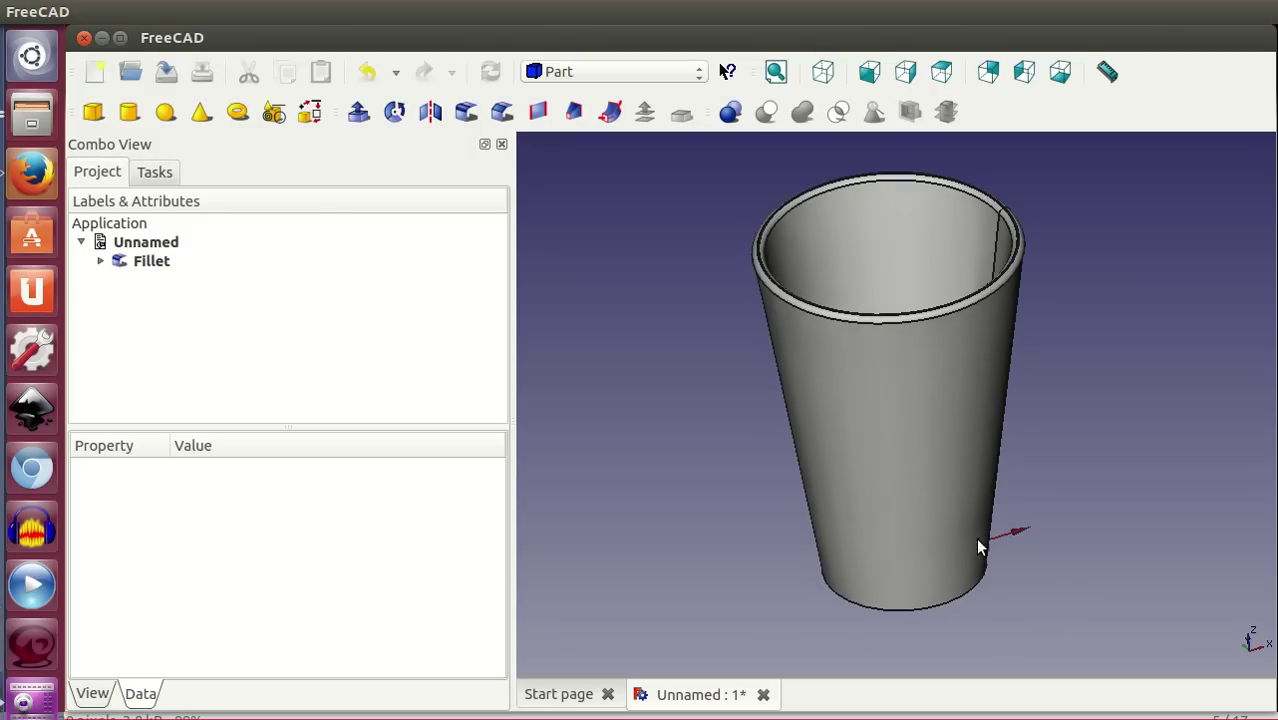
# Rename the Fillet object to Vaso-redondeado
pyautogui.click(165, 263)
pyautogui.click(165, 263)
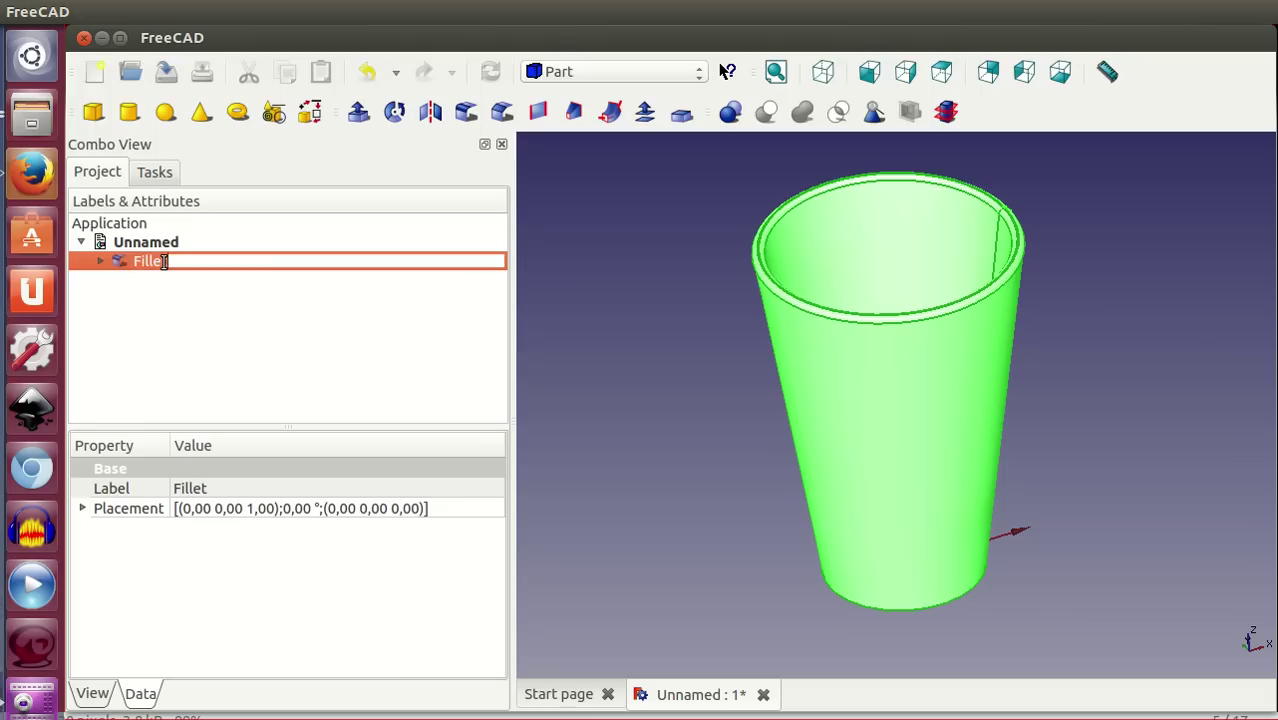
pyautogui.write('Vaso redondeado')
pyautogui.press('Return')
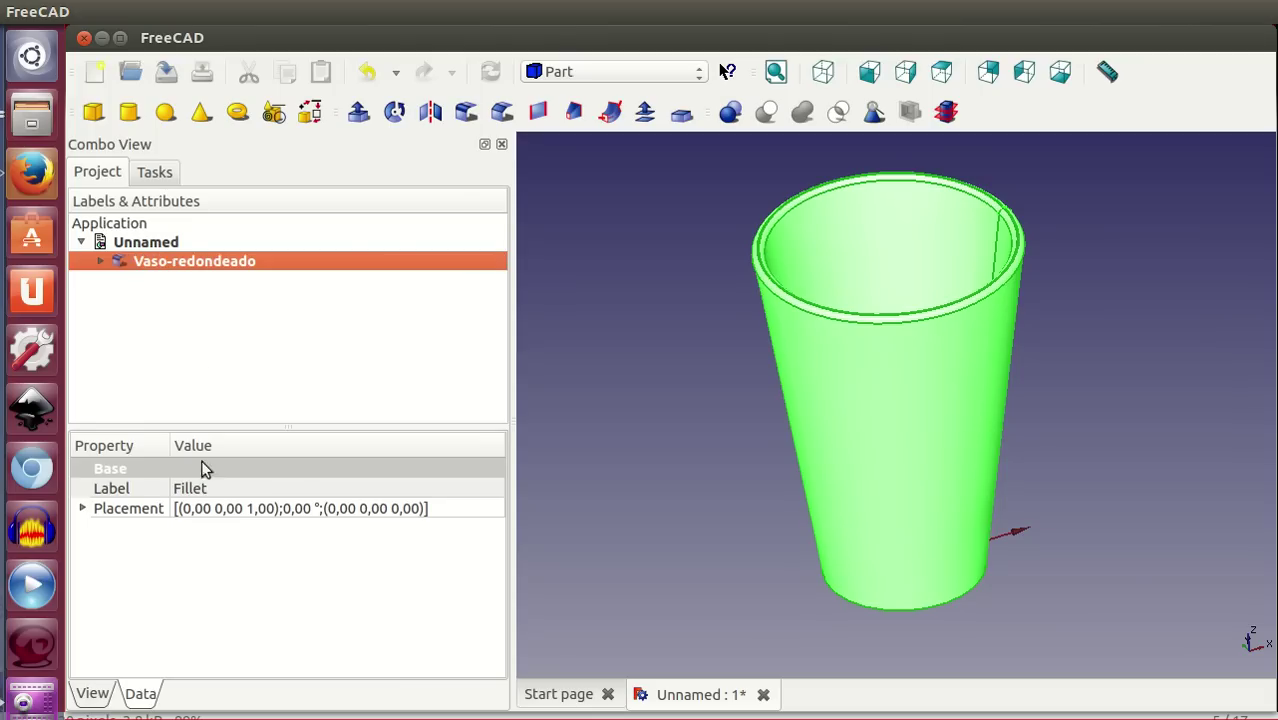
# Set the cup's Shape Color to blue (0, 84, 255) and Transparency to 50
pyautogui.click(93, 693)
pyautogui.scroll(-2, 279, 652)
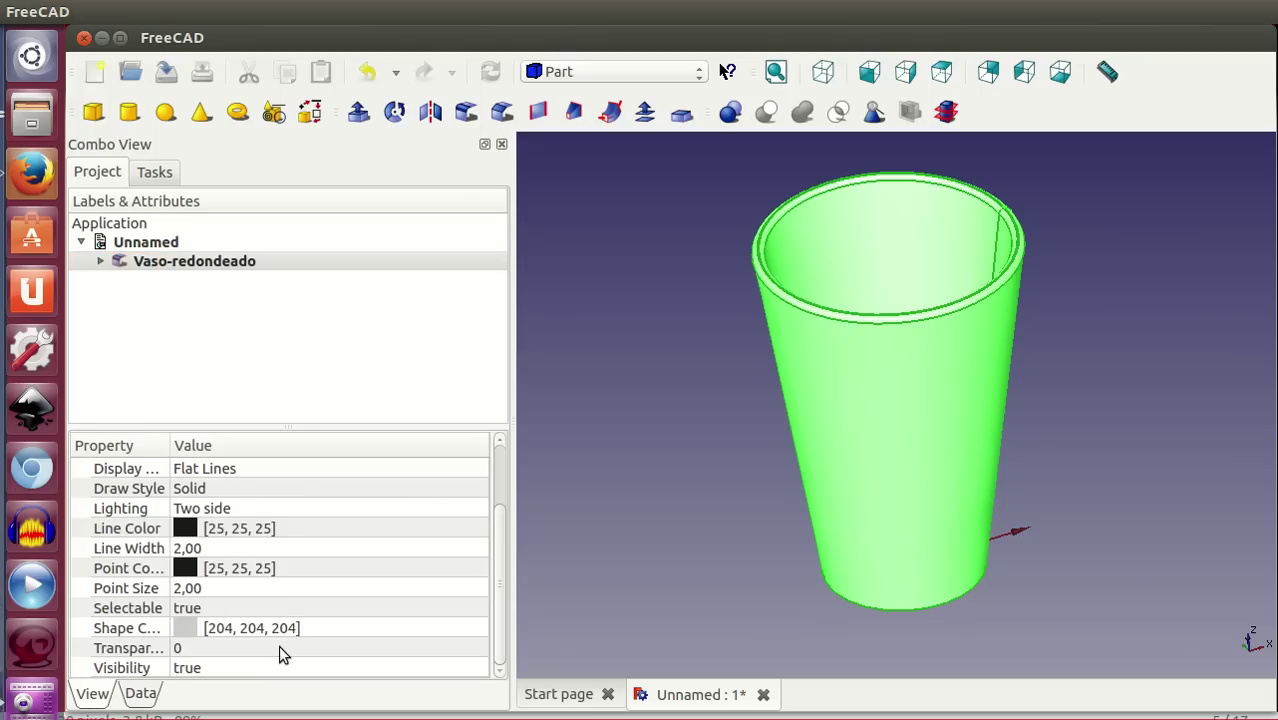
pyautogui.click(226, 630)
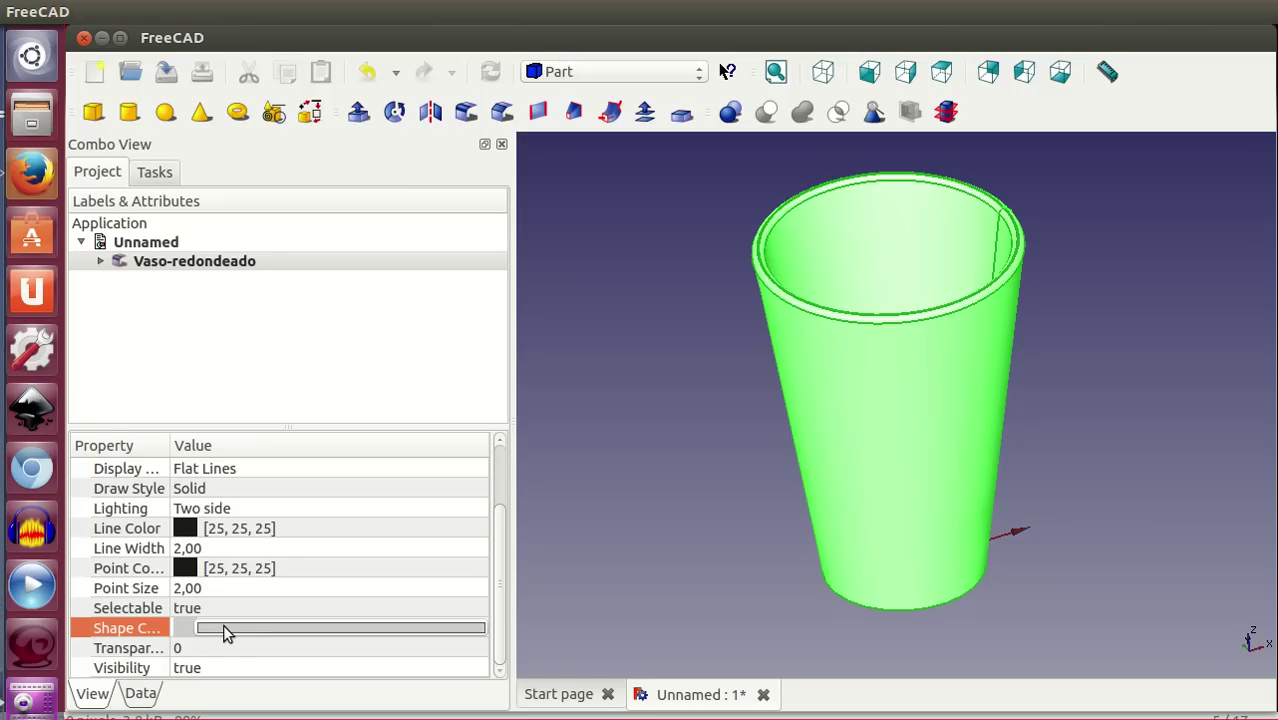
pyautogui.click(242, 628)
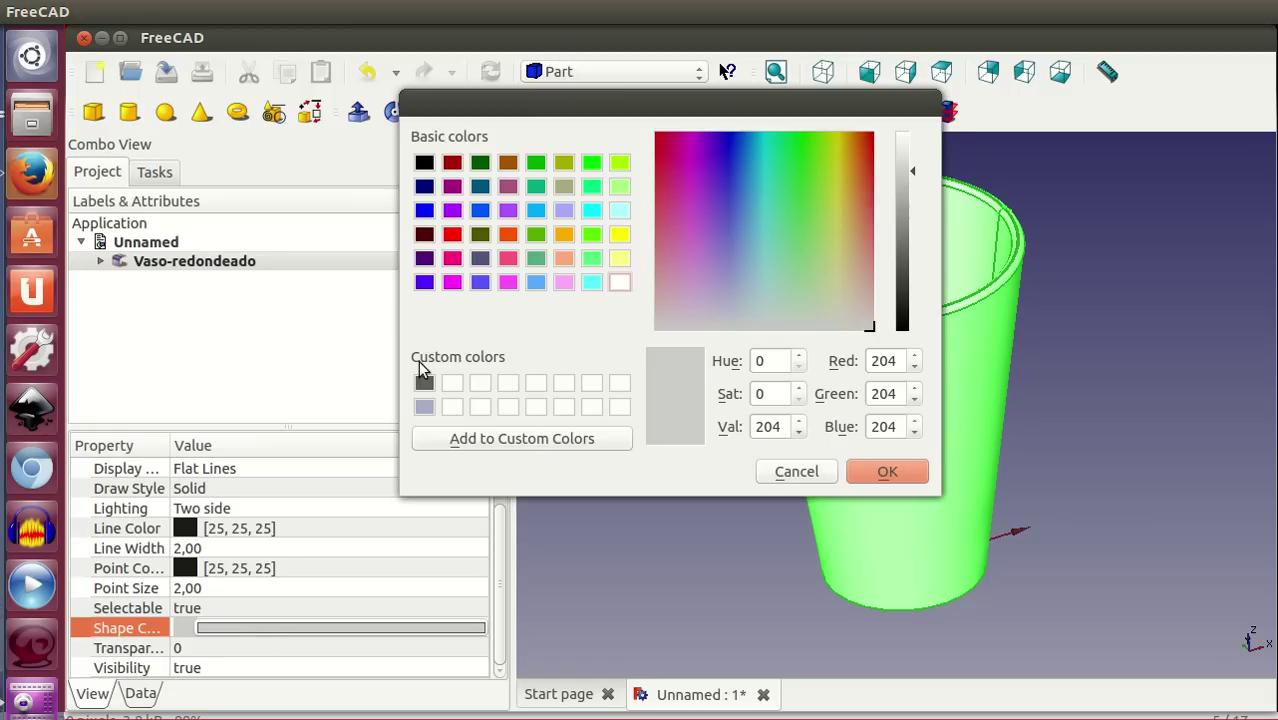
pyautogui.click(481, 210)
pyautogui.click(875, 473)
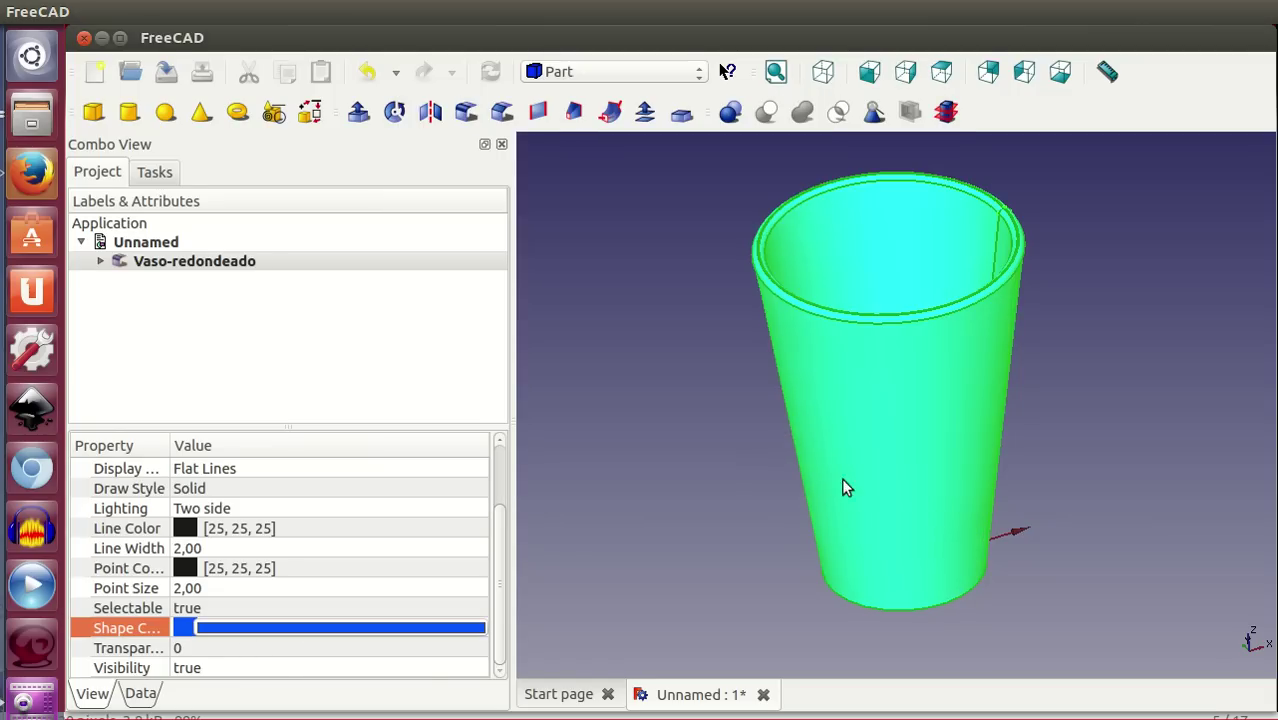
pyautogui.click(235, 649)
pyautogui.write('50')
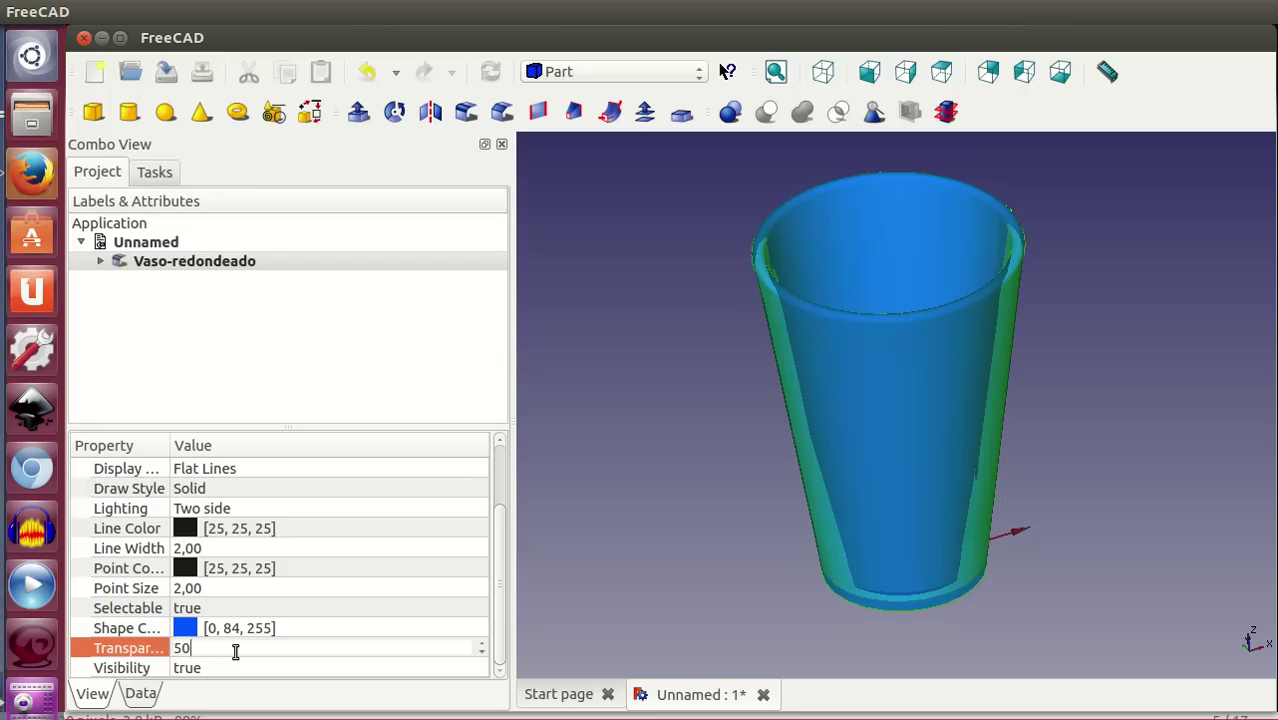
pyautogui.click(620, 455)
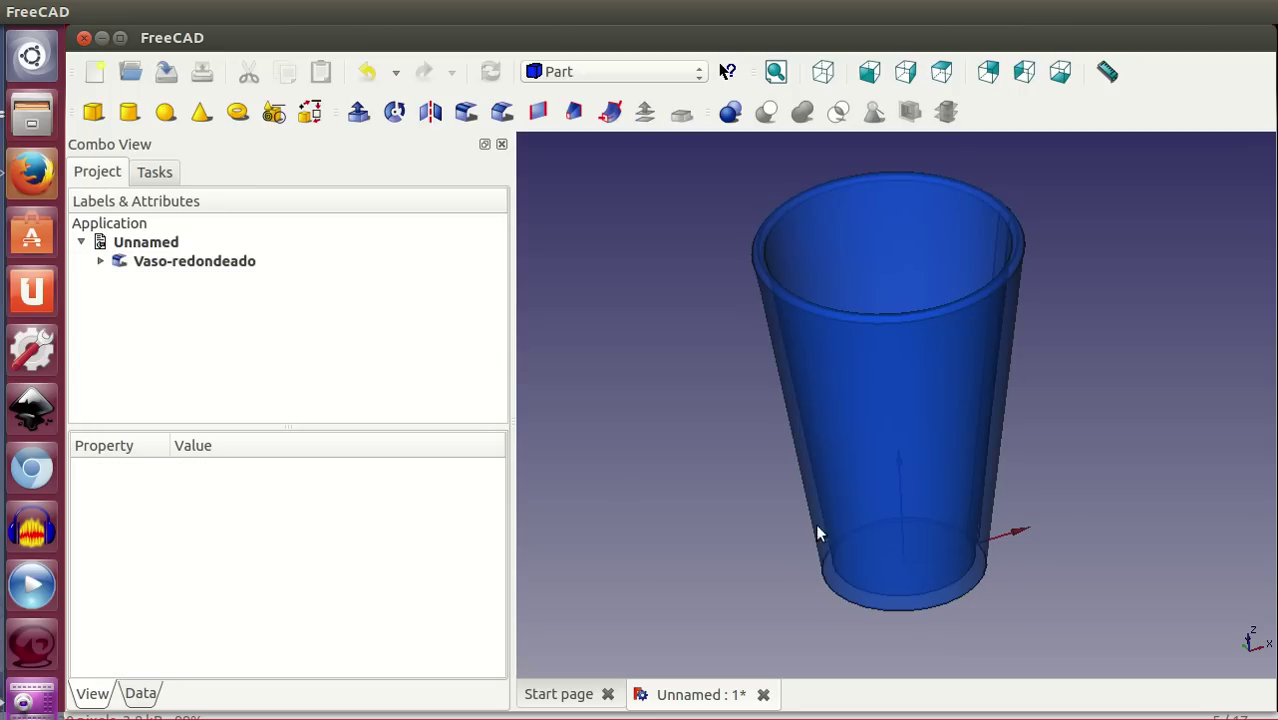
# Orbit around the blue cup, peering into its open top, then bring the slotted-screw image forward
pyautogui.moveTo(1186, 484)
pyautogui.mouseDown(button='middle')
pyautogui.moveTo(1133, 508)
pyautogui.moveTo(1033, 379)
pyautogui.moveTo(1096, 437)
pyautogui.moveTo(1043, 543)
pyautogui.moveTo(1038, 608)
pyautogui.moveTo(1093, 608)
pyautogui.mouseUp(button='middle')
pyautogui.moveTo(1138, 362)
pyautogui.mouseDown(button='middle')
pyautogui.moveTo(1066, 392)
pyautogui.moveTo(1124, 245)
pyautogui.mouseUp(button='middle')
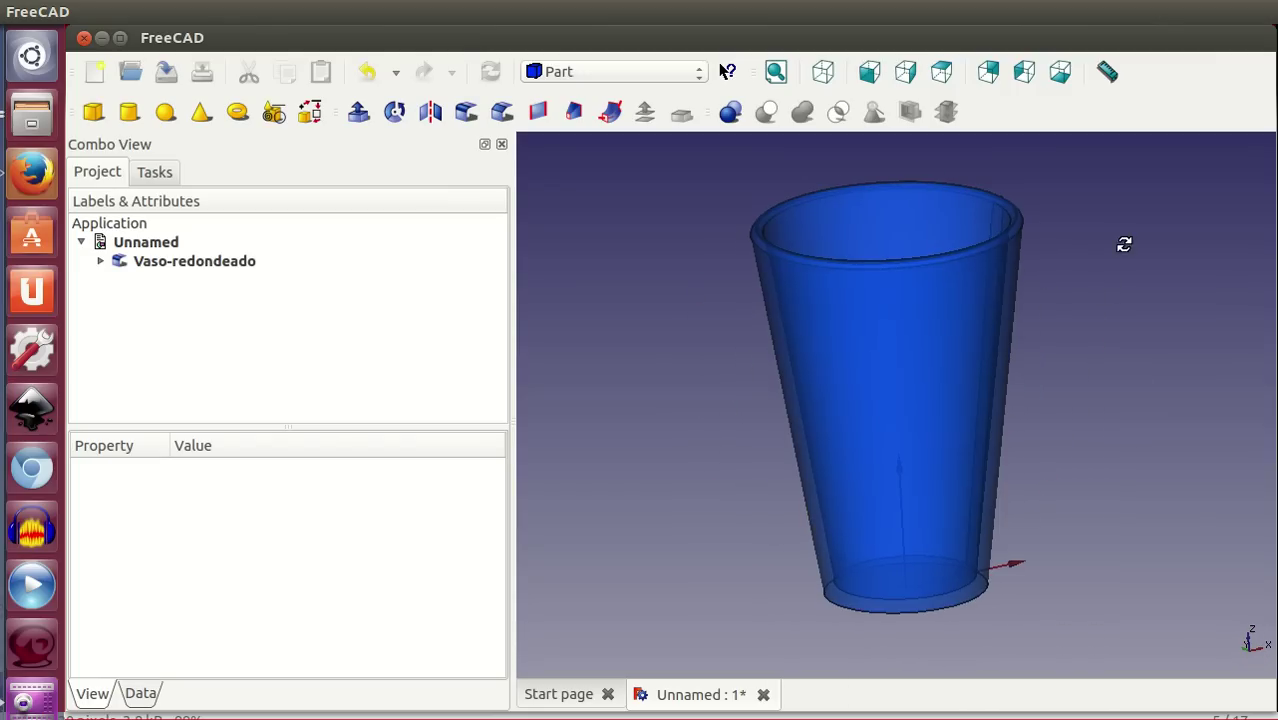
pyautogui.moveTo(1024, 491)
pyautogui.mouseDown(button='middle')
pyautogui.moveTo(1016, 454)
pyautogui.moveTo(1010, 487)
pyautogui.mouseUp(button='middle')
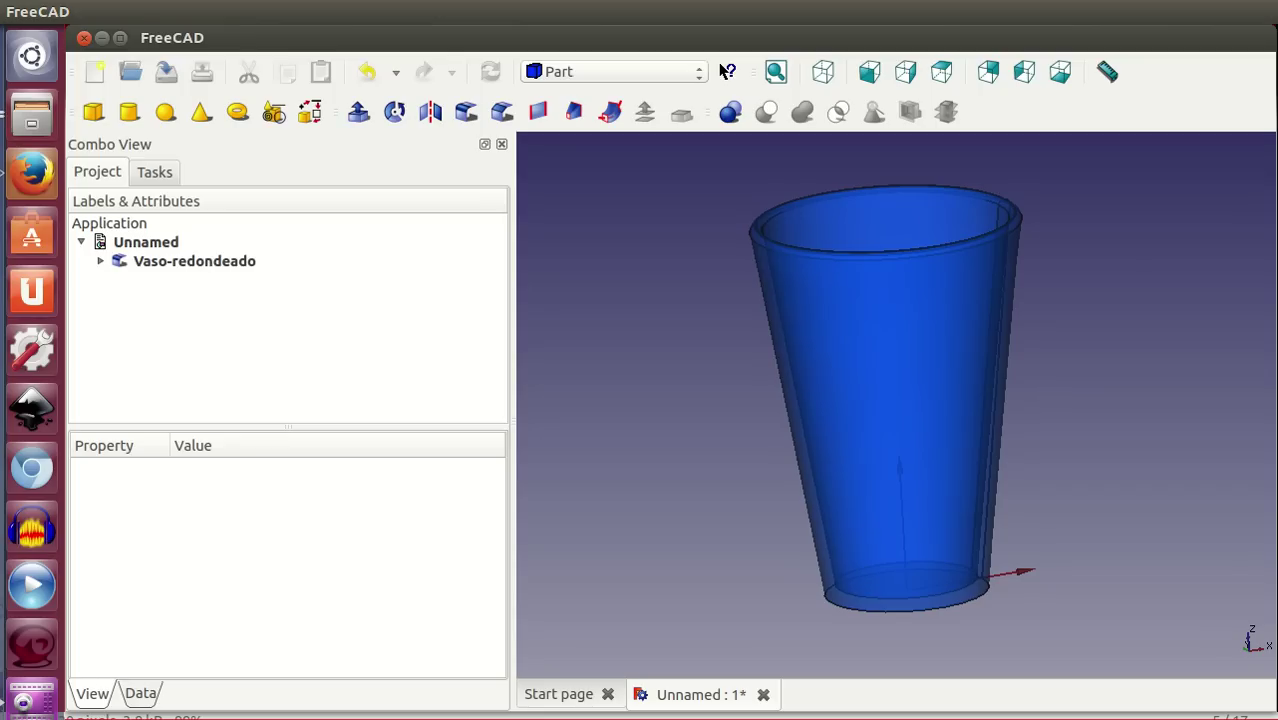
pyautogui.moveTo(989, 57); pyautogui.dragTo(699, 83)
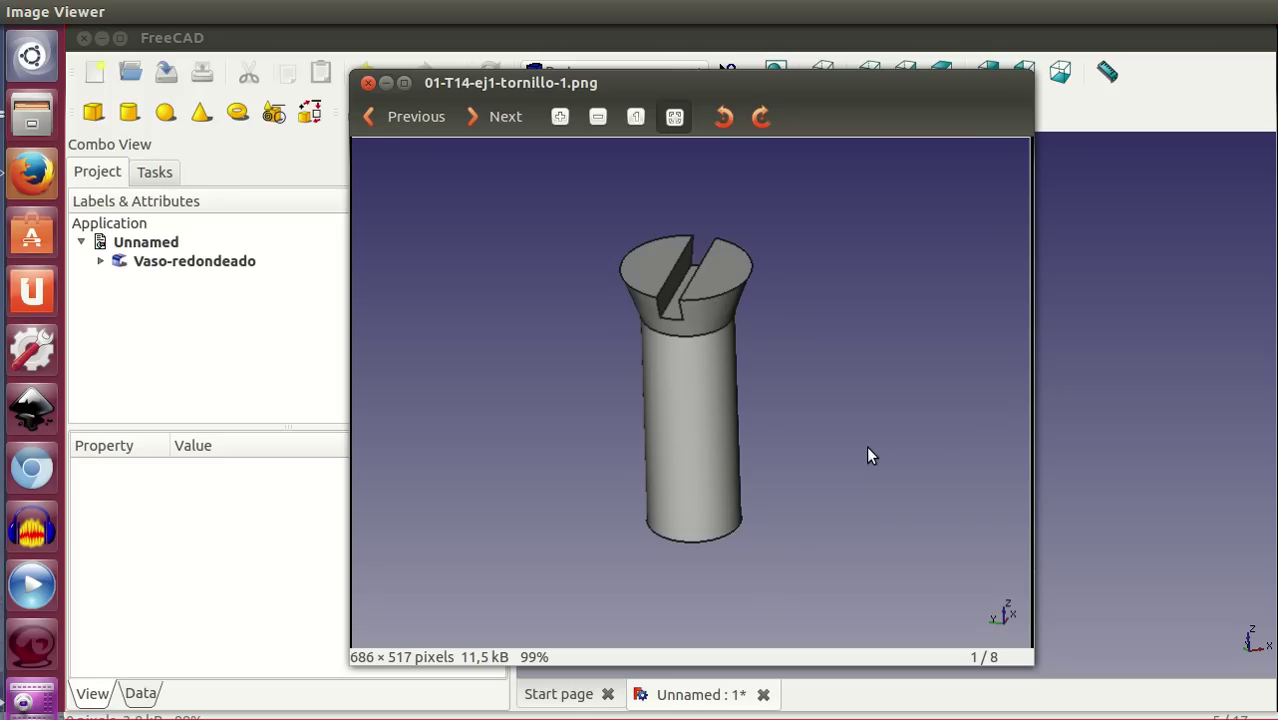
# Page past the dimensioned screw and three traffic-cone images to the first funnel image
pyautogui.click(498, 106)
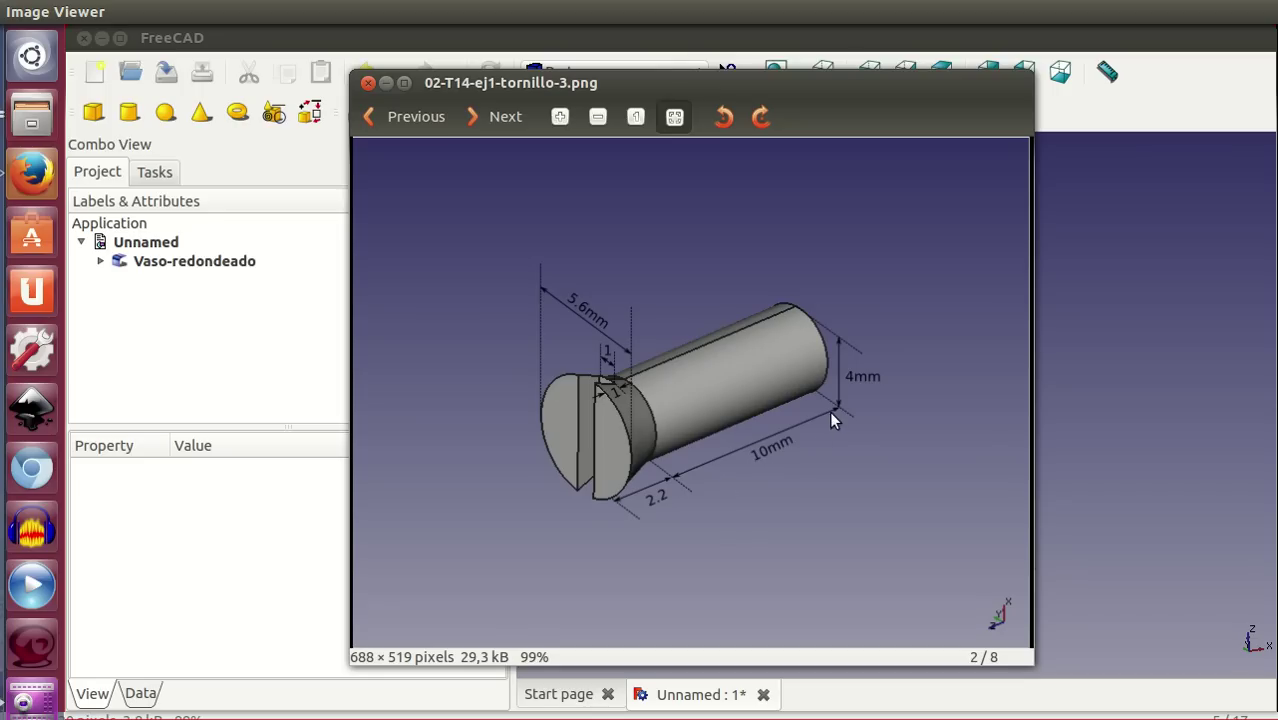
pyautogui.click(496, 117)
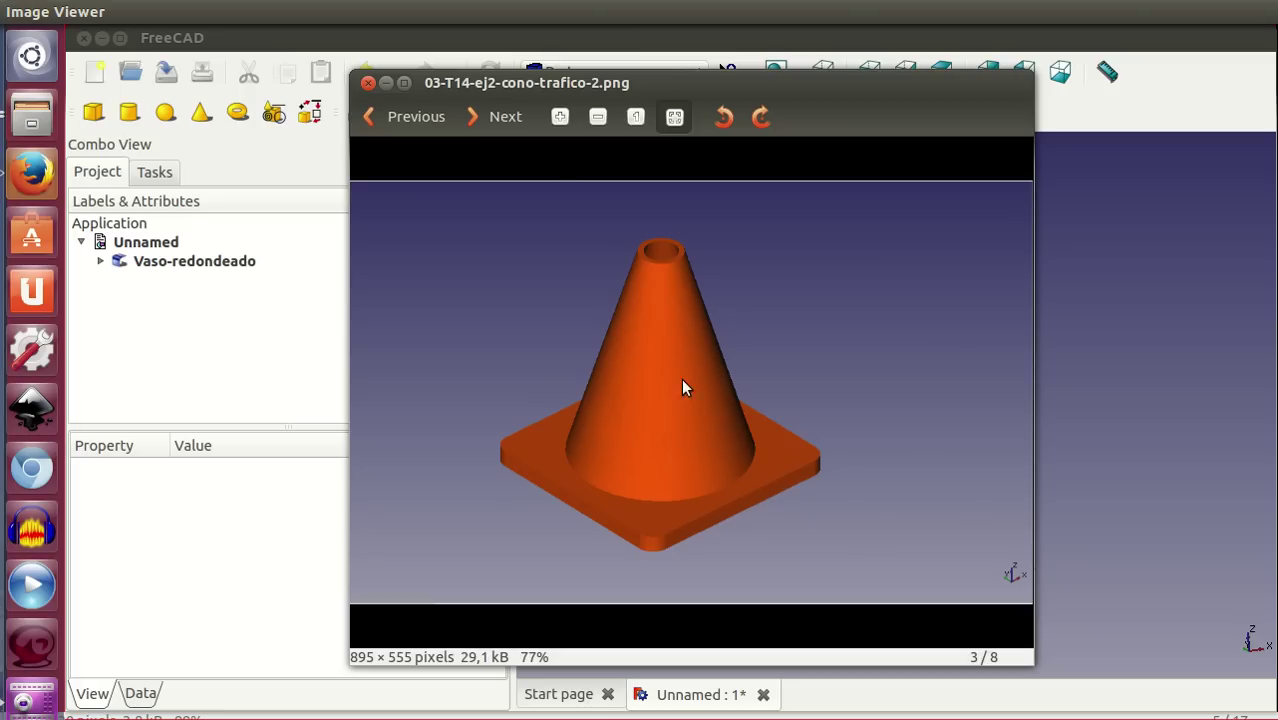
pyautogui.click(520, 118)
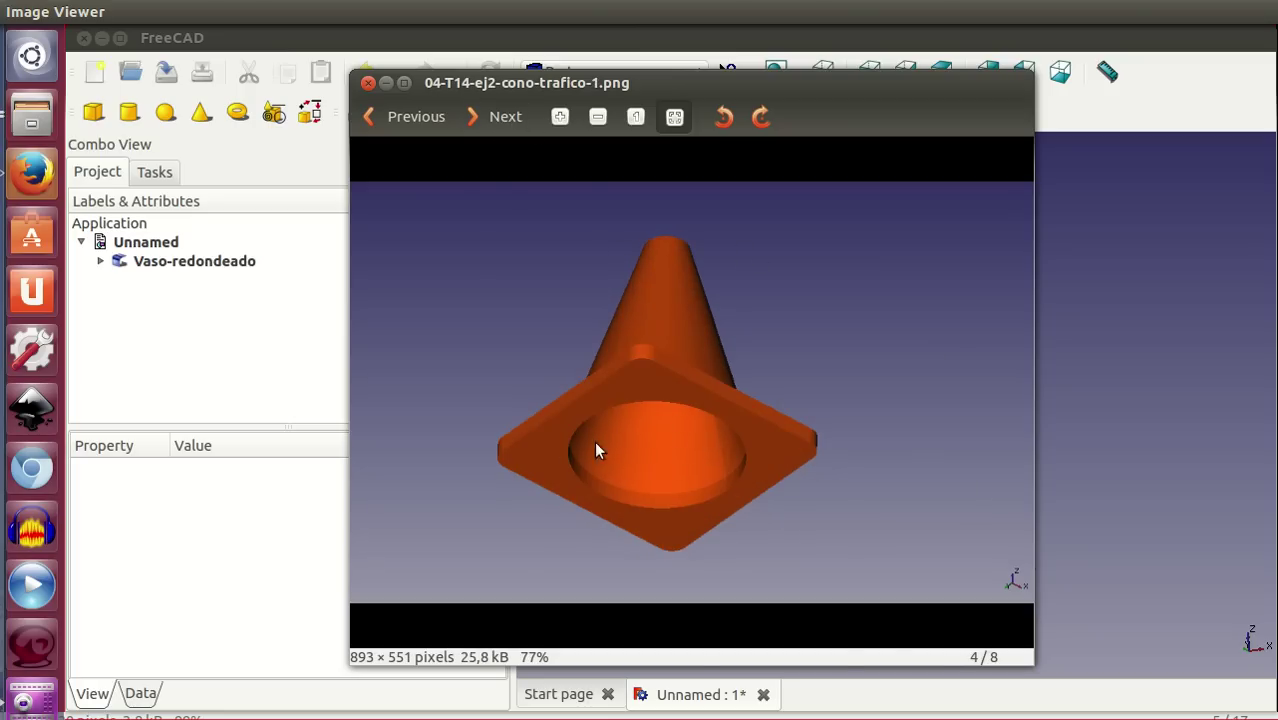
pyautogui.click(503, 118)
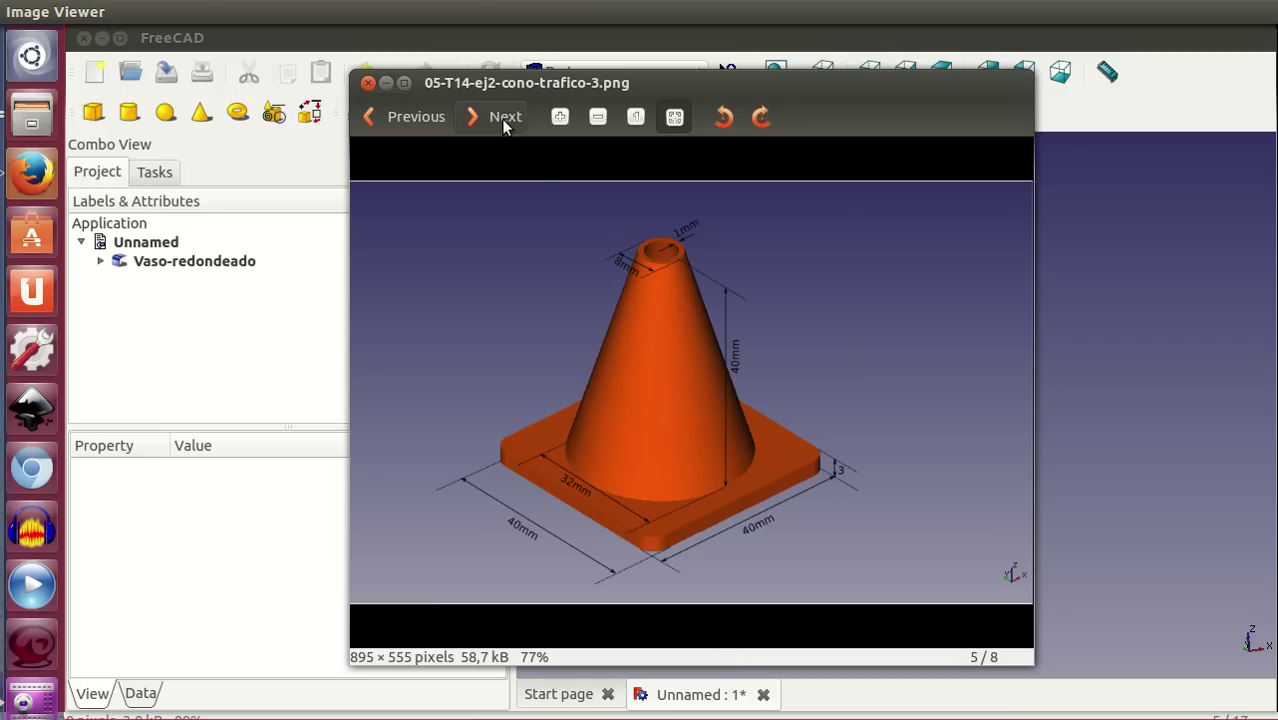
pyautogui.click(472, 117)
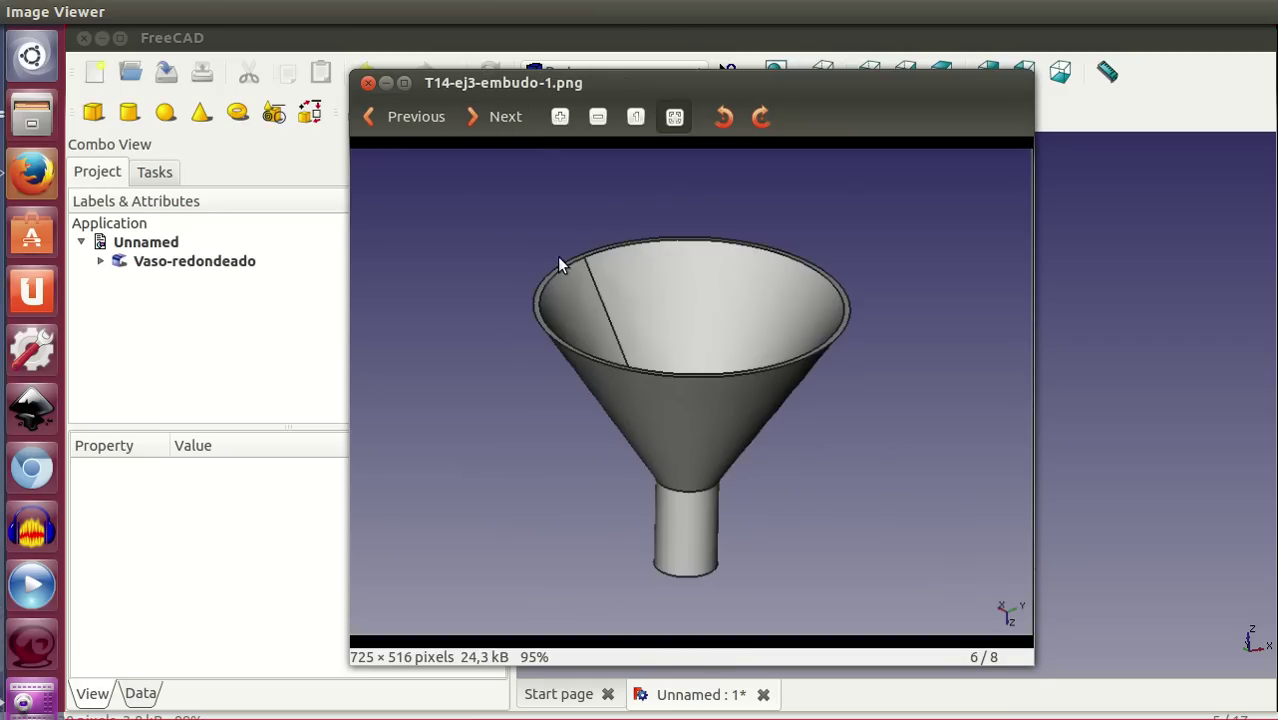
# Advance past the tilted funnel to the dimensioned funnel T14-ej3-embudo-3.png, image 8/8
pyautogui.click(498, 117)
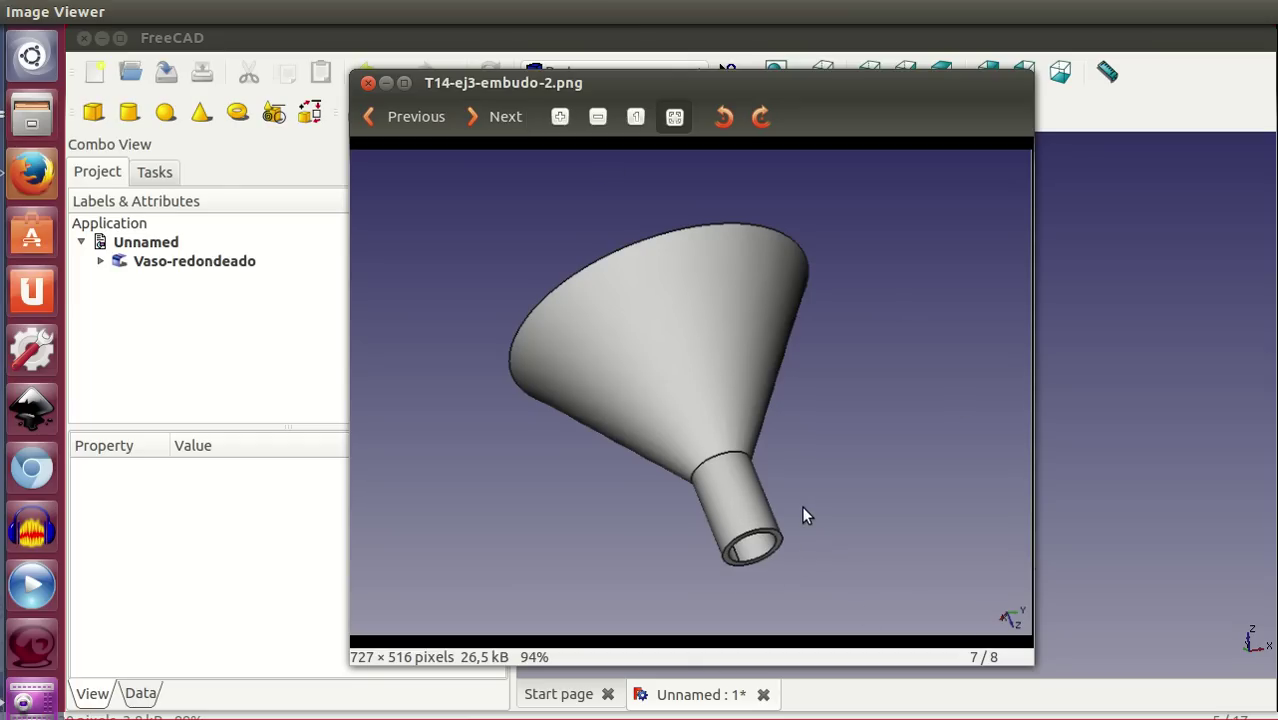
pyautogui.click(503, 117)
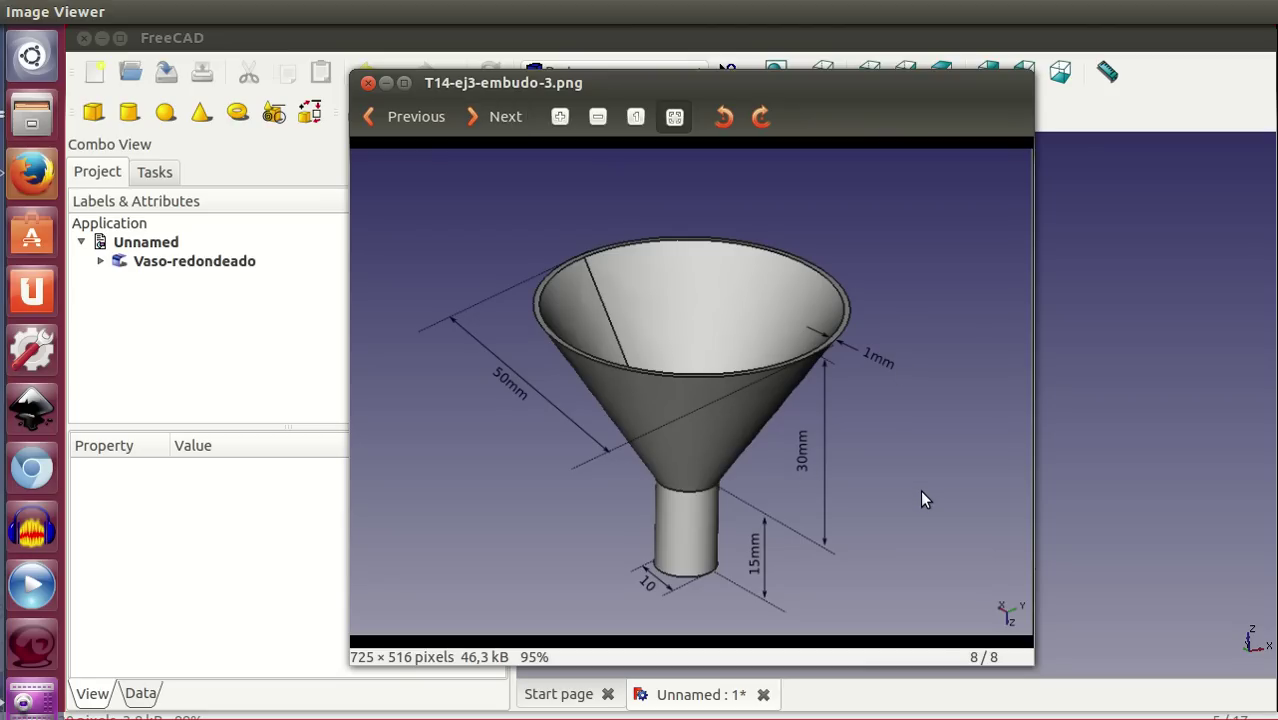